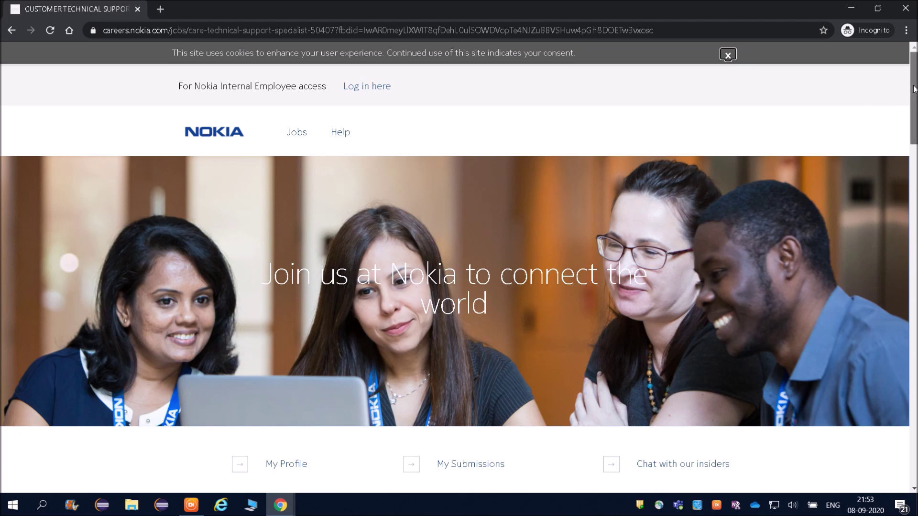
Scroll the Customer Technical Support posting and select its web address in the address bar.
left_click_drag(913, 91, 913, 132)
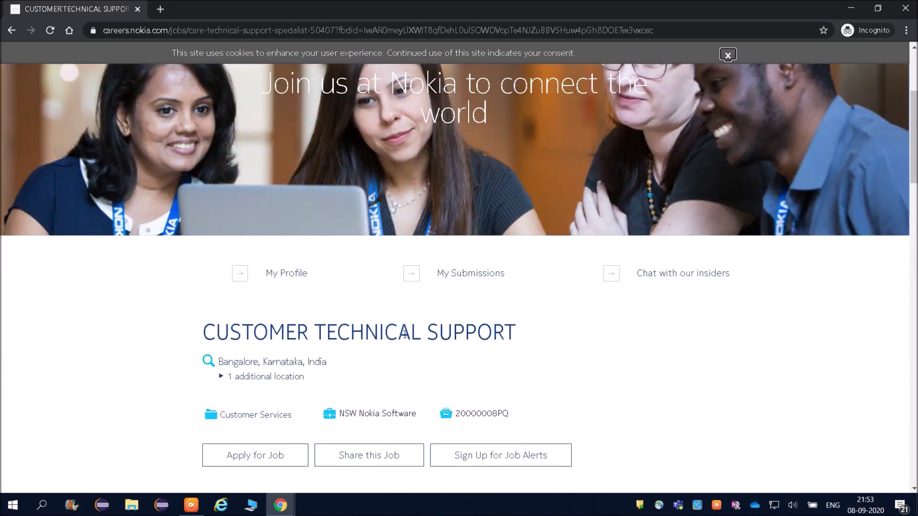
left_click_drag(914, 138, 914, 106)
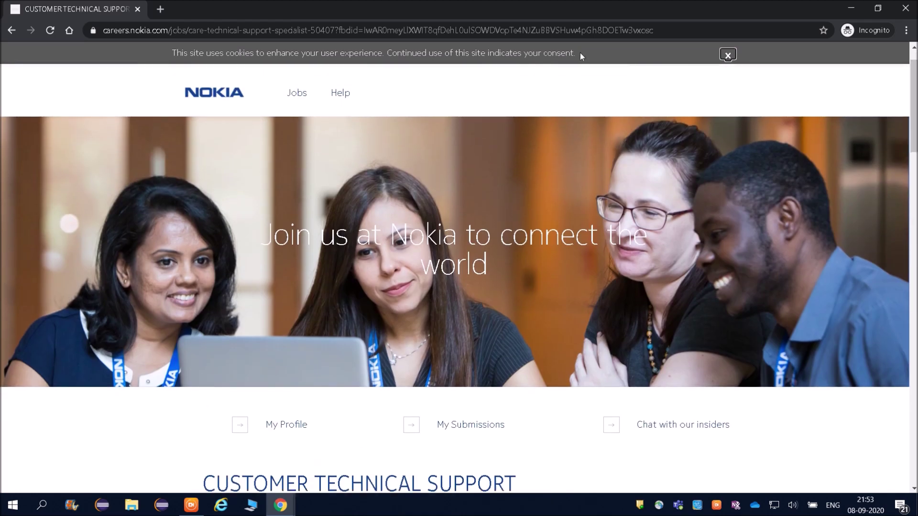
left_click(494, 30)
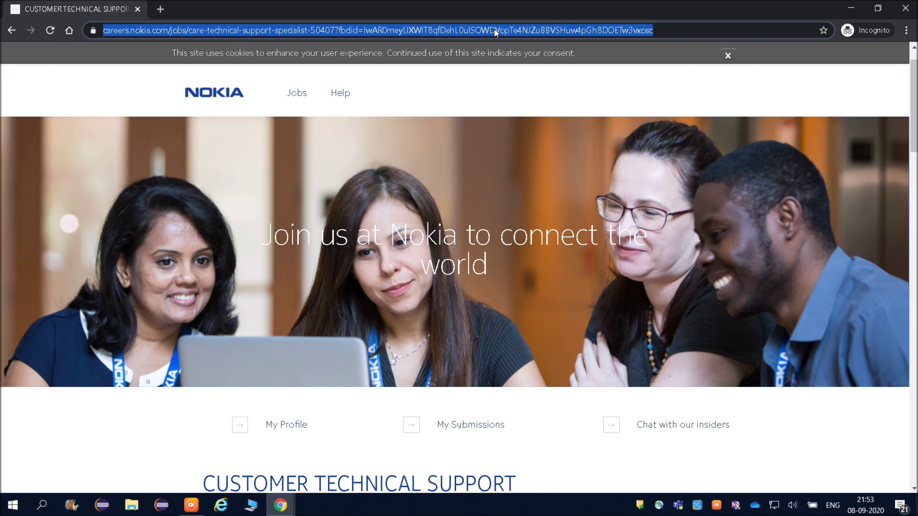
left_click_drag(913, 105, 913, 160)
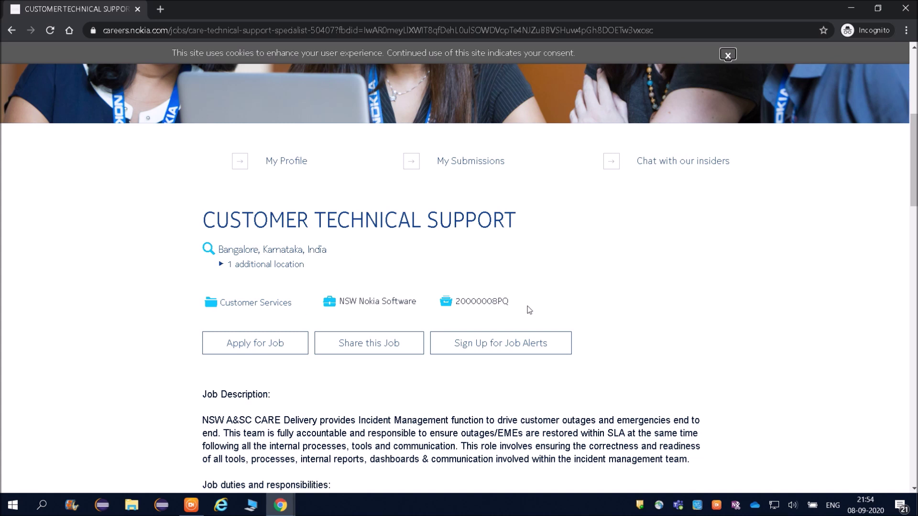
Highlight job ID 20000008PQ and the full CUSTOMER TECHNICAL SUPPORT job title.
left_click_drag(520, 306, 454, 302)
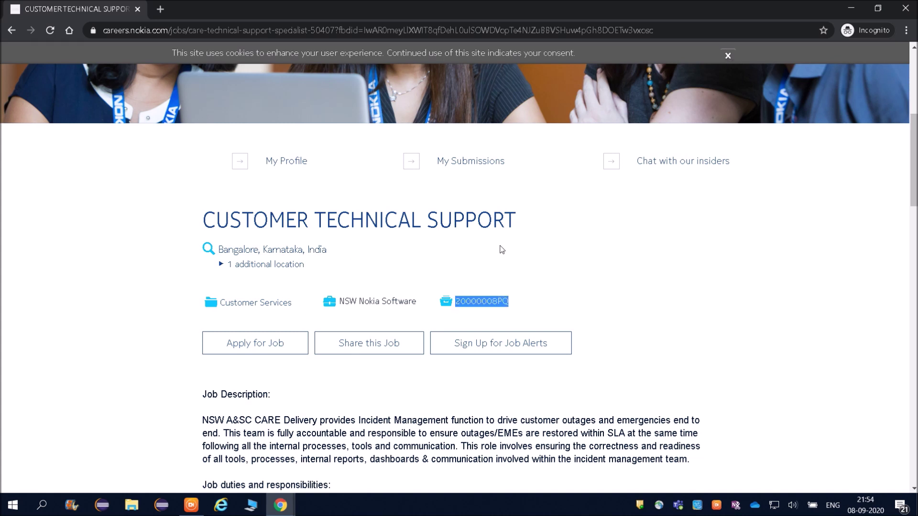
left_click_drag(518, 220, 207, 227)
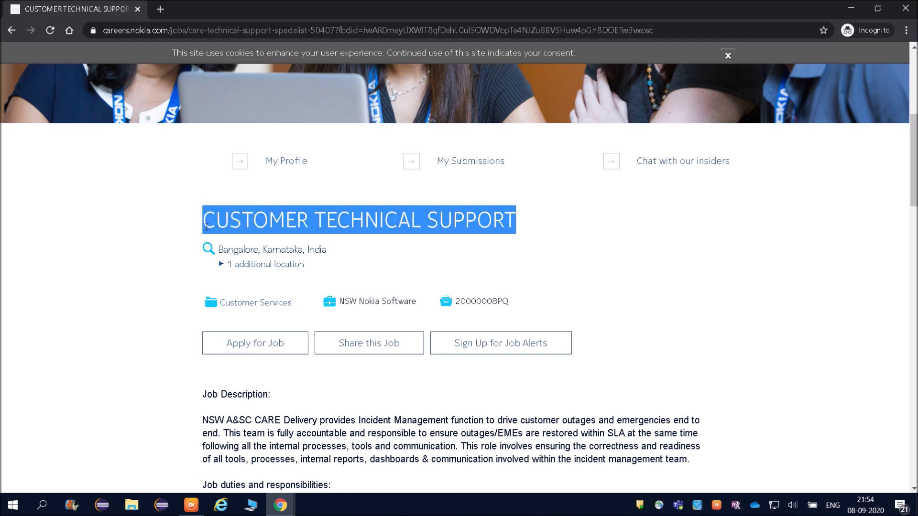
left_click(515, 220)
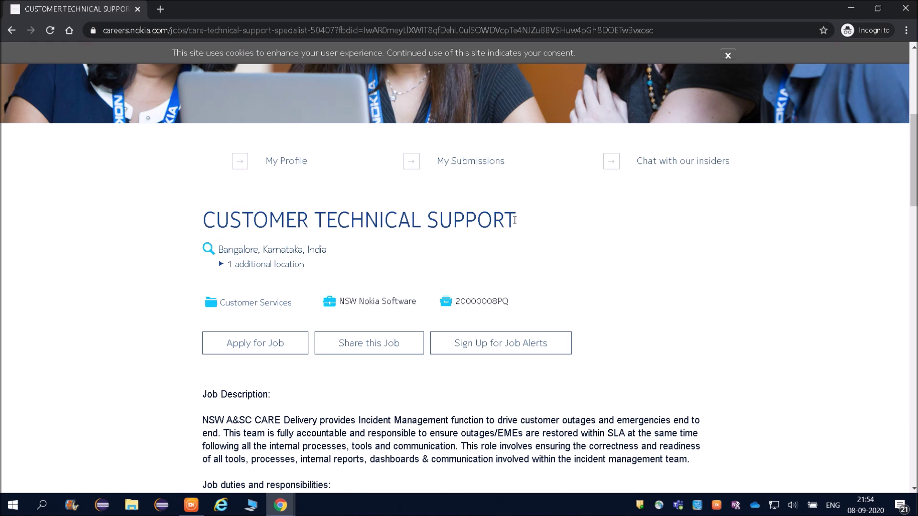
left_click_drag(515, 220, 208, 226)
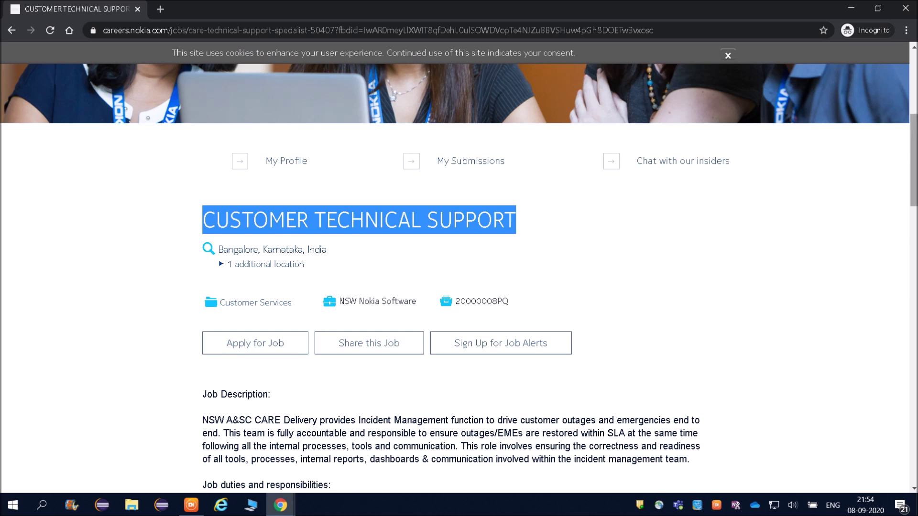
scroll(903, 152, "down", 1)
Highlight the Job Description paragraph of the posting.
scroll(250, 151, "down", 5)
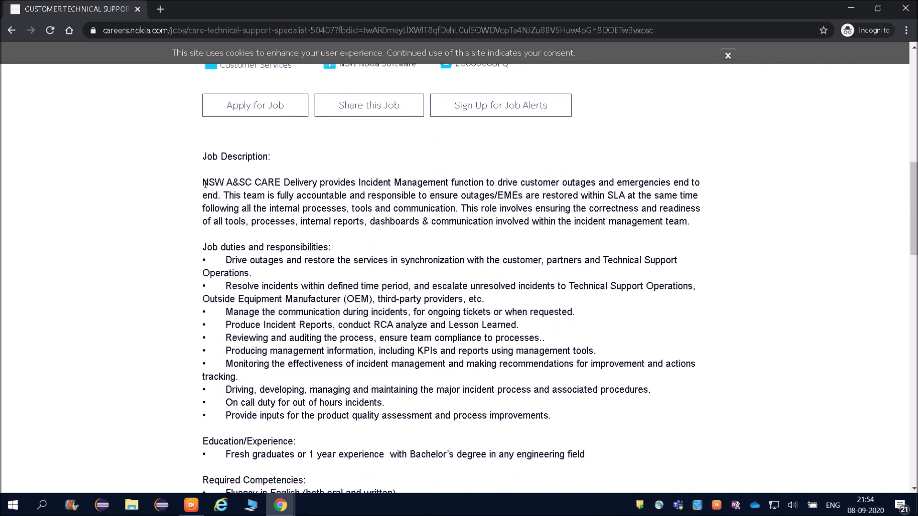
left_click_drag(204, 184, 235, 183)
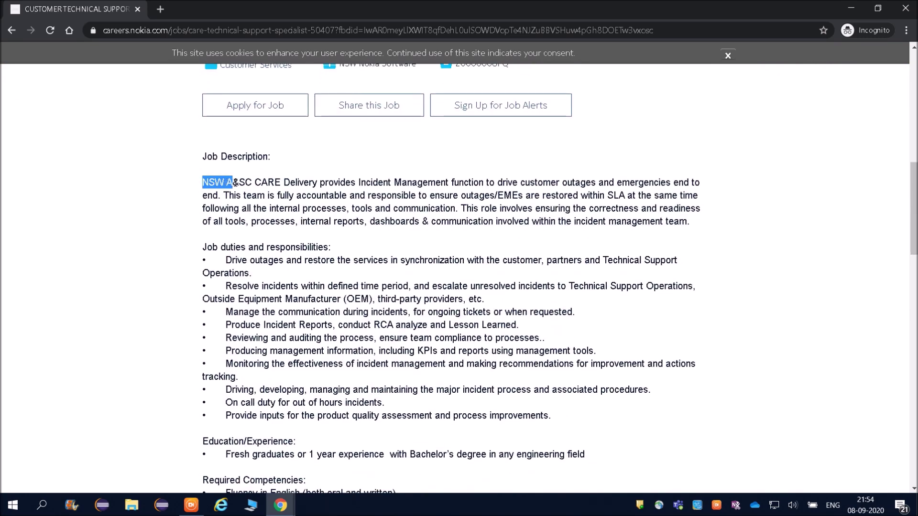
left_click(242, 182)
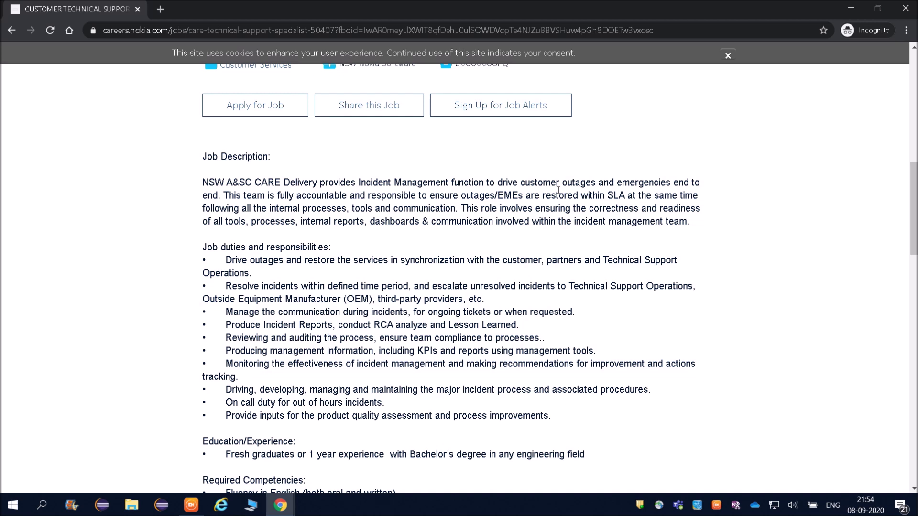
left_click_drag(203, 182, 680, 229)
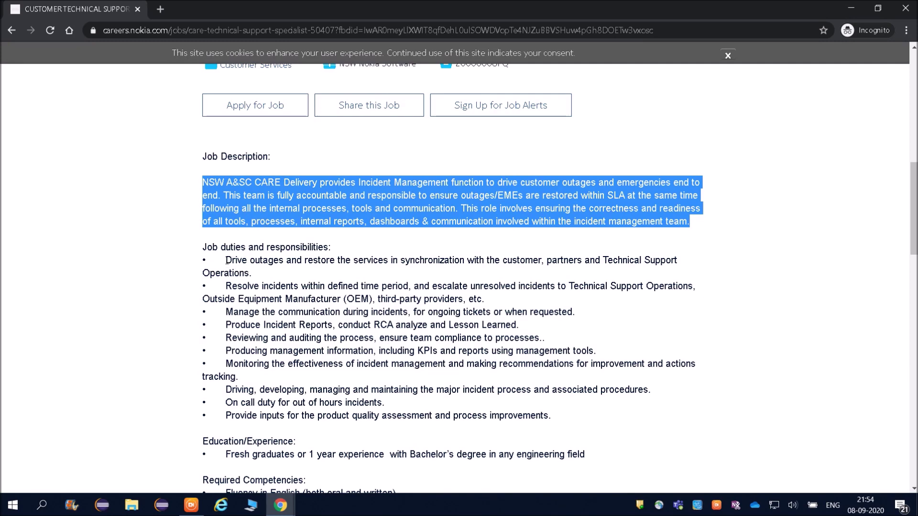
Highlight the job duties list, starting with driving outage restoration, then deselect it.
left_click_drag(226, 260, 281, 259)
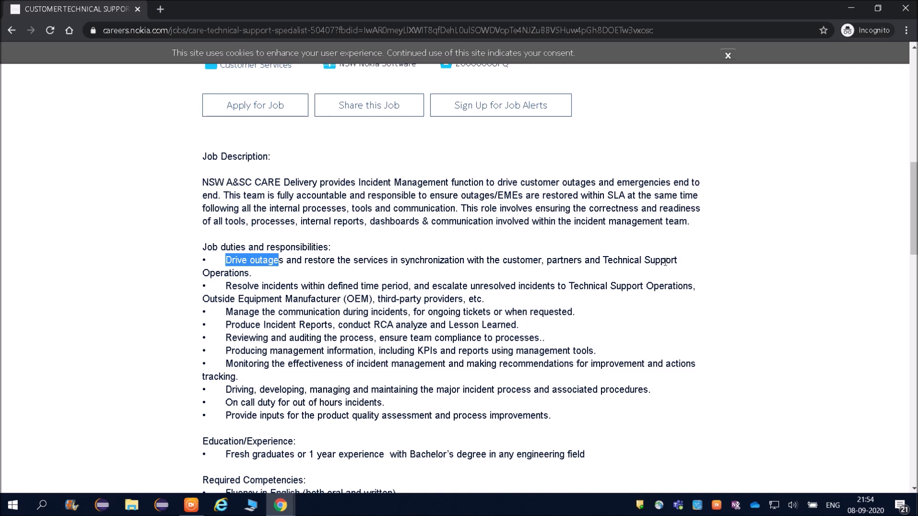
left_click_drag(683, 264, 195, 250)
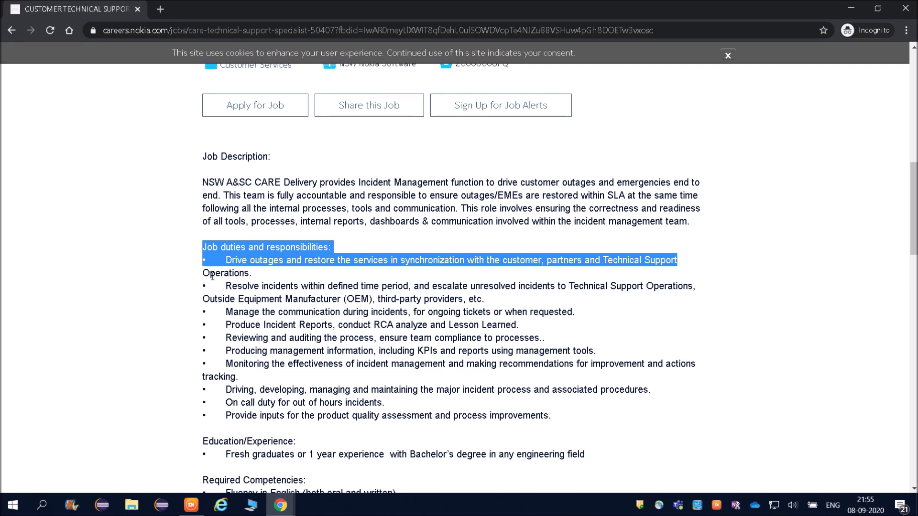
left_click_drag(213, 276, 493, 415)
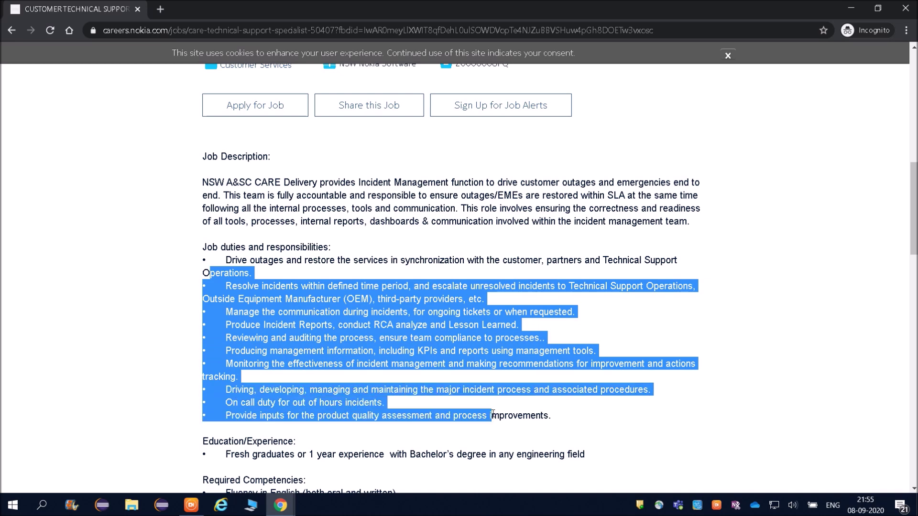
left_click(549, 426)
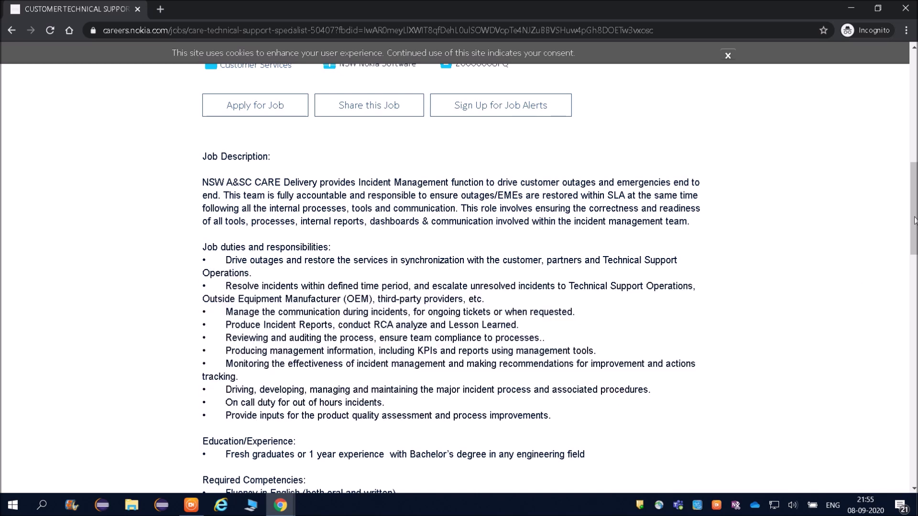
scroll(913, 215, "down", 1)
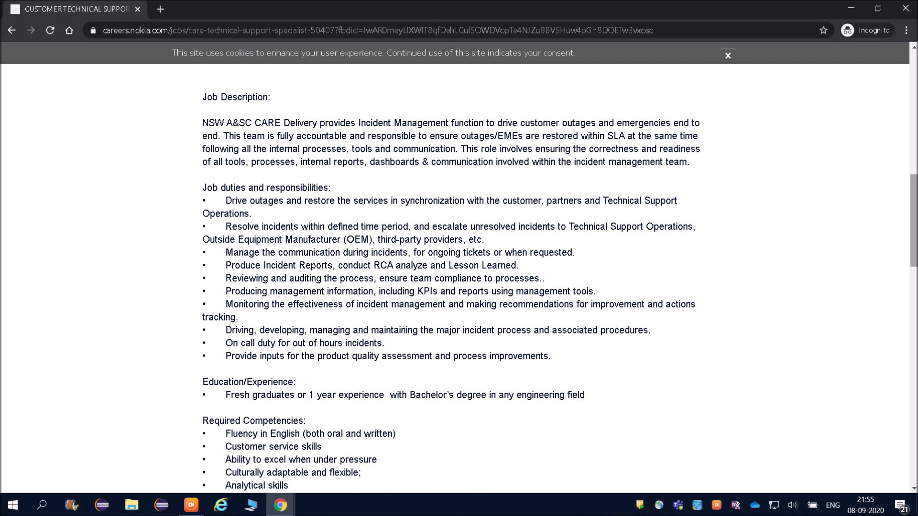
Highlight 'Fresh graduates' and the Bachelor's degree in any engineering field requirement.
left_click_drag(914, 220, 914, 248)
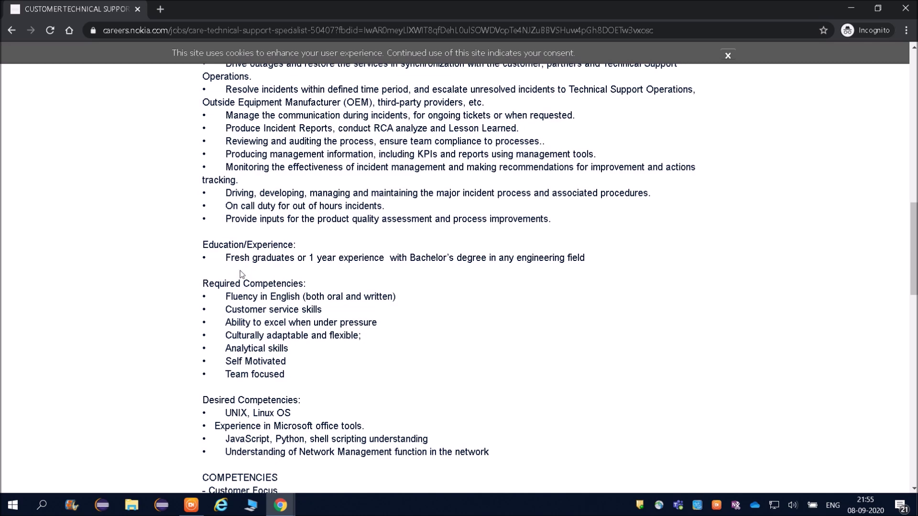
left_click_drag(225, 258, 295, 256)
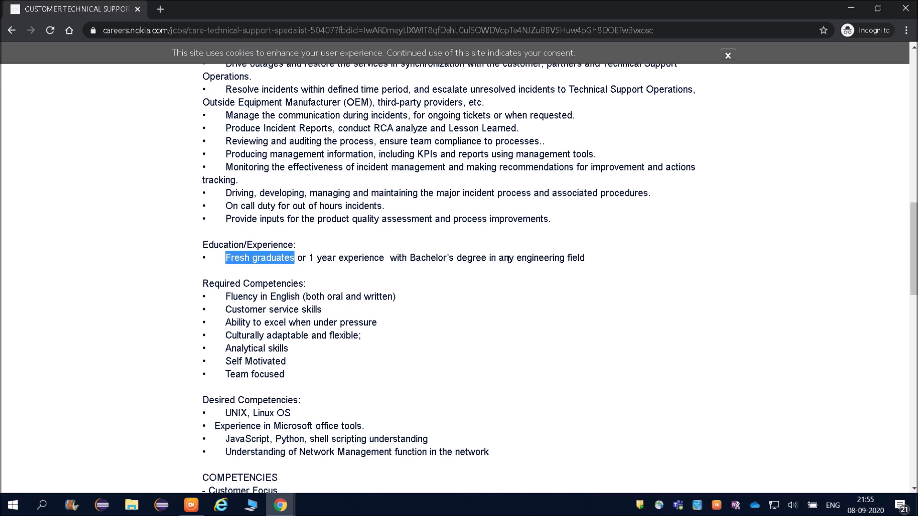
left_click_drag(595, 258, 515, 257)
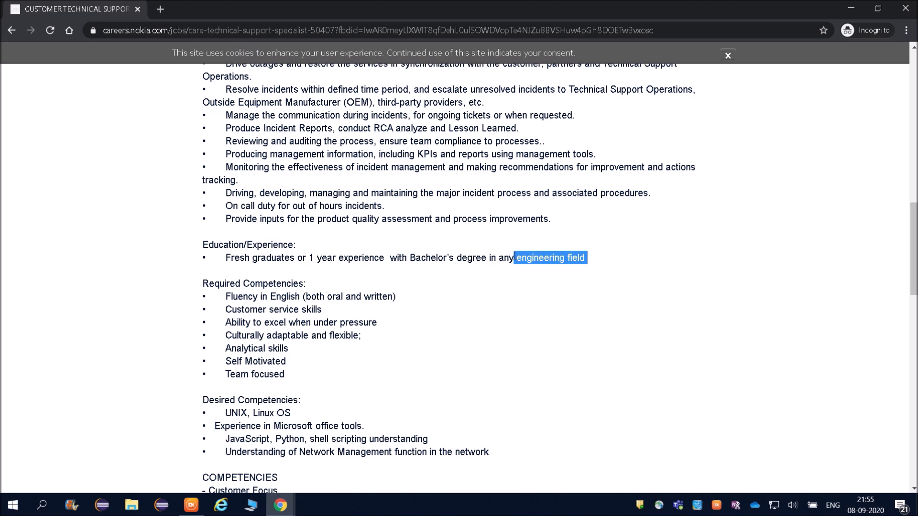
left_click_drag(514, 257, 403, 259)
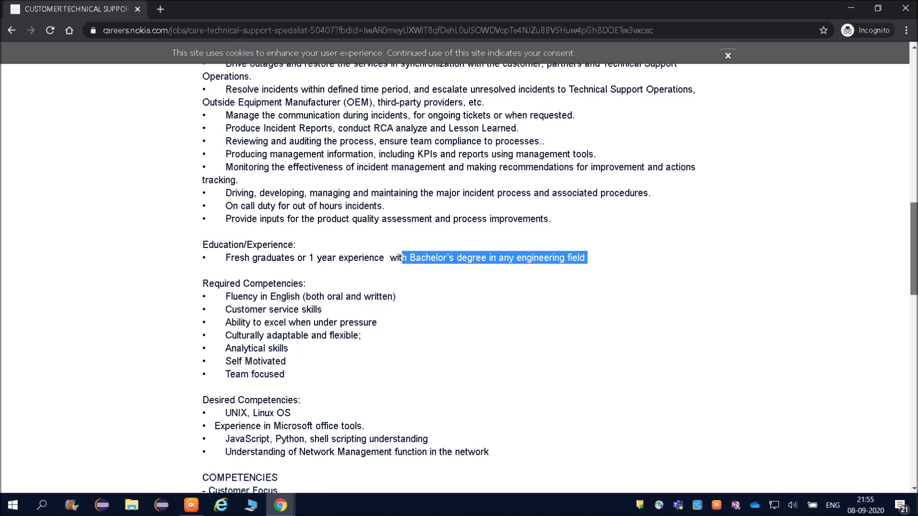
scroll(913, 249, "down", 1)
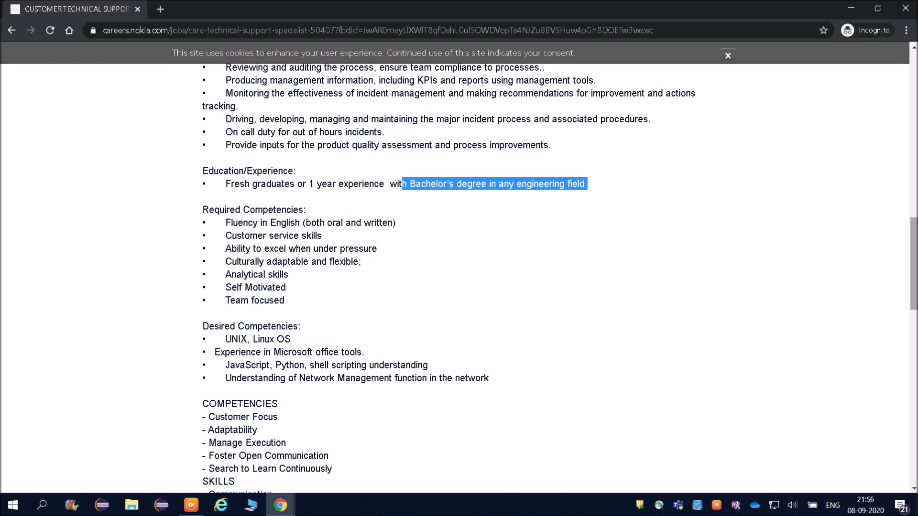
scroll(913, 263, "down", 3)
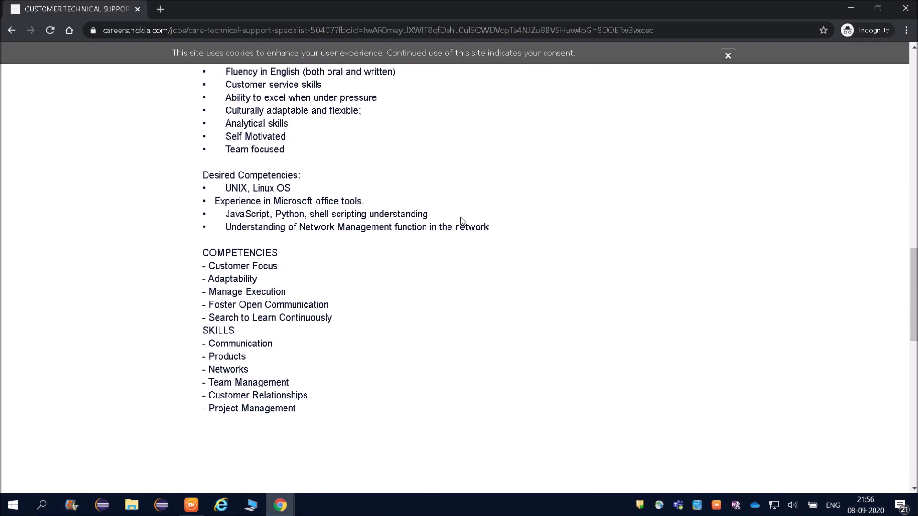
left_click_drag(368, 205, 201, 182)
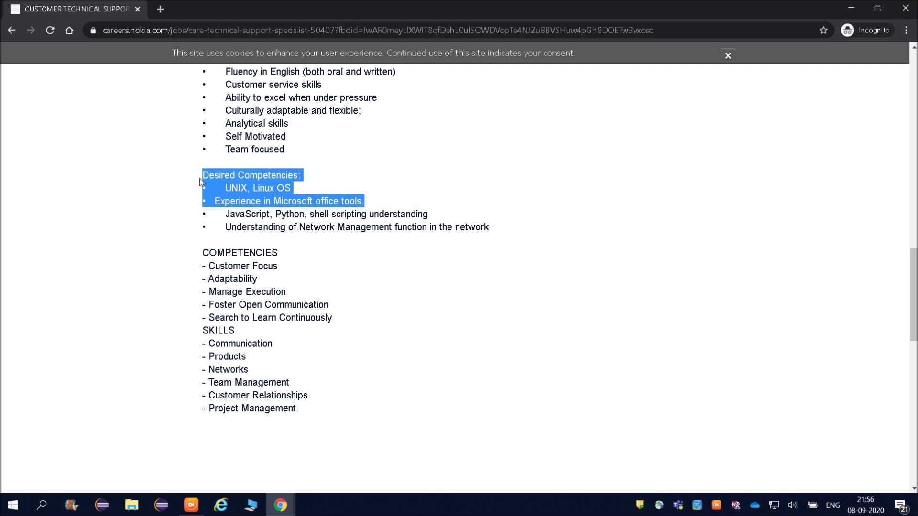
left_click(258, 210)
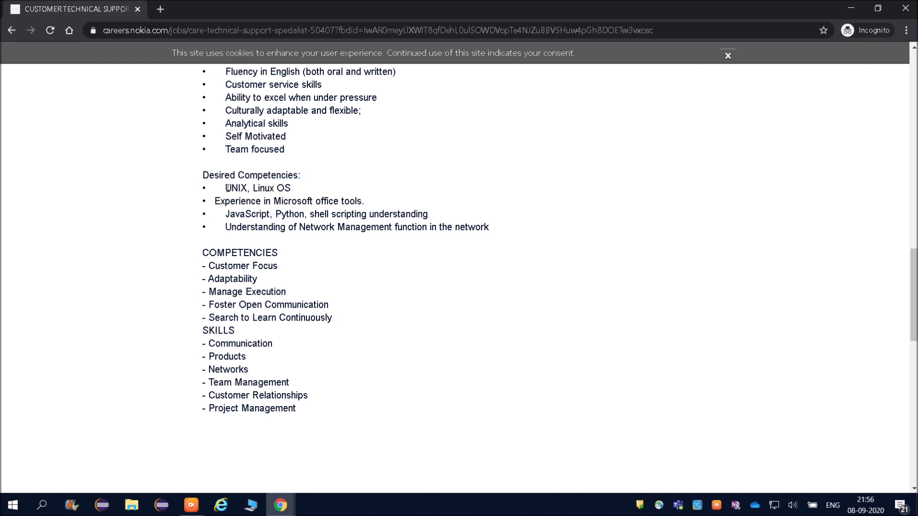
left_click_drag(227, 188, 291, 187)
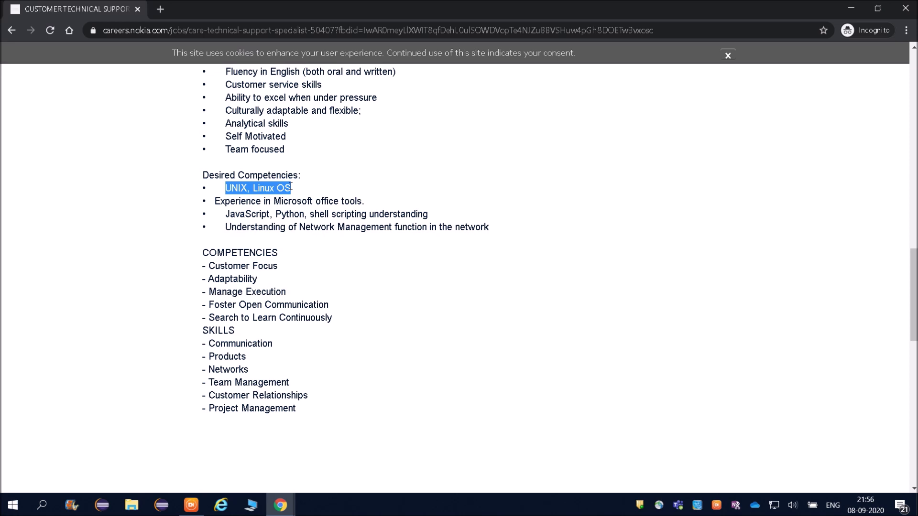
left_click(291, 187)
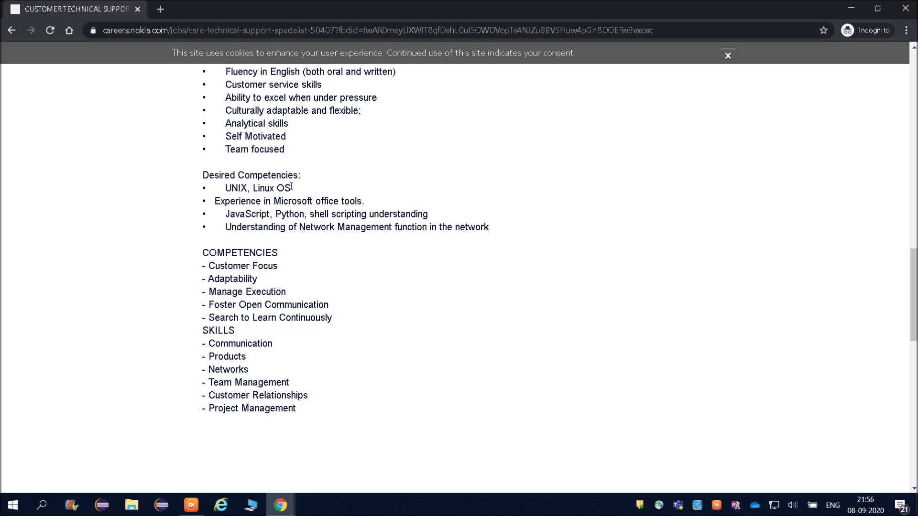
left_click_drag(291, 187, 201, 185)
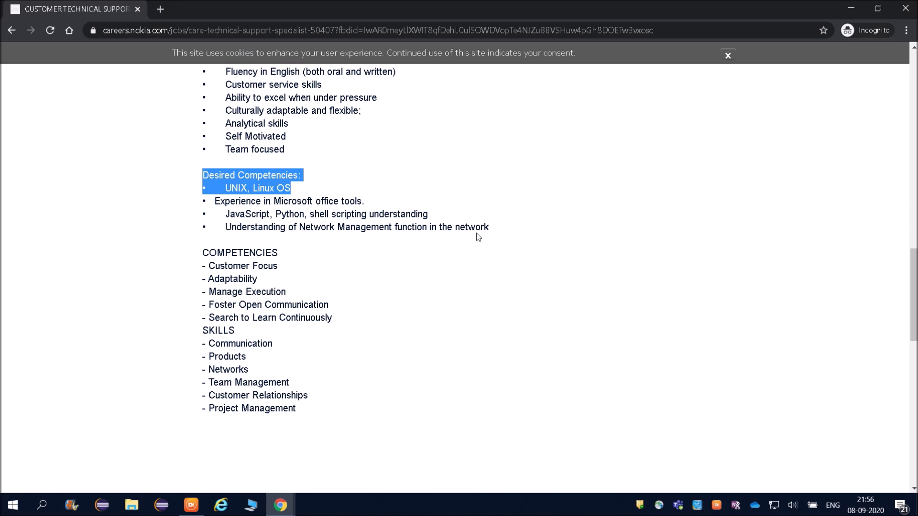
left_click_drag(495, 231, 209, 226)
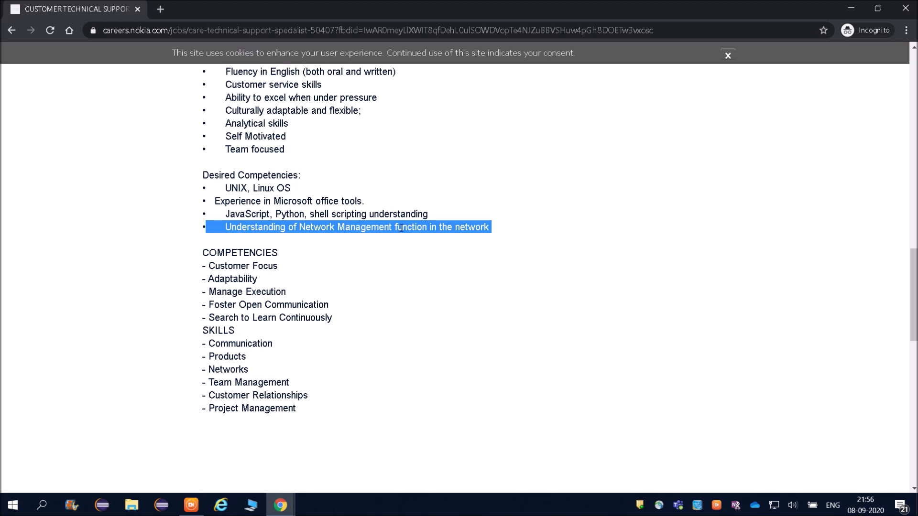
left_click(389, 240)
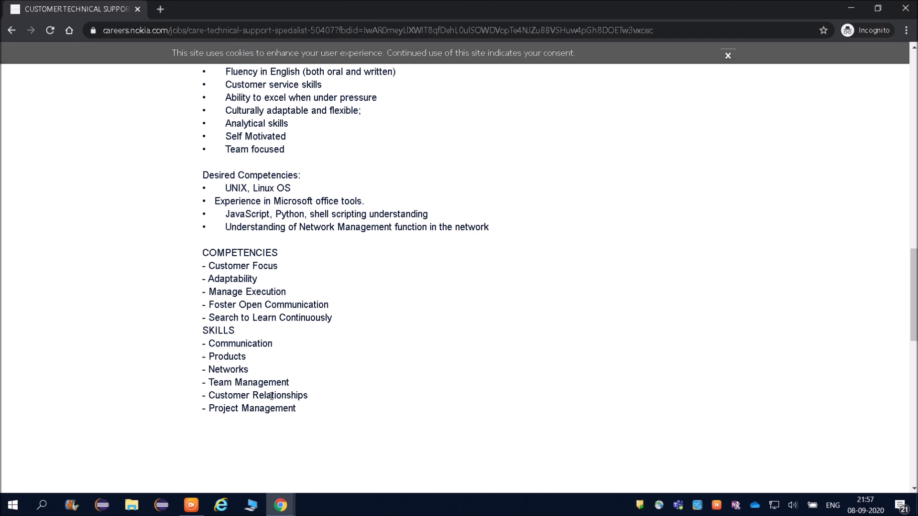
left_click_drag(285, 407, 212, 248)
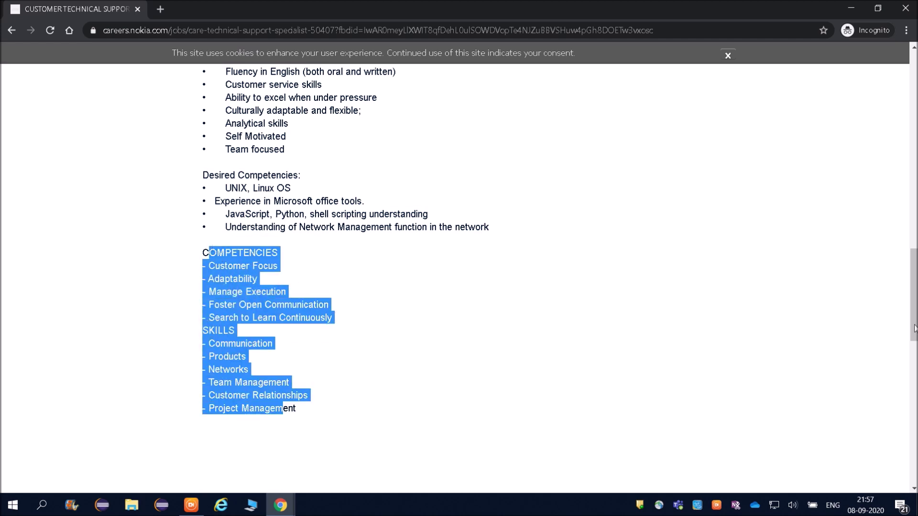
scroll(914, 328, "down", 3)
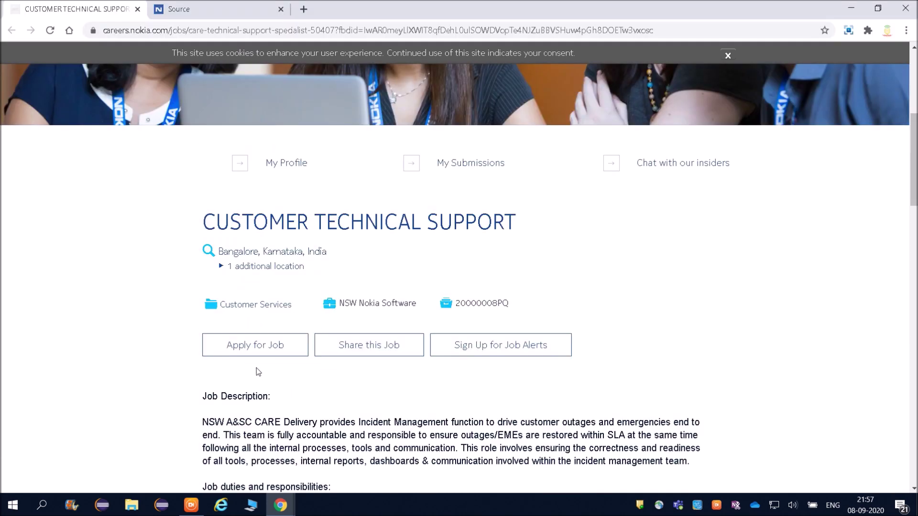
Start the job application and bring up its Source step.
left_click(238, 347)
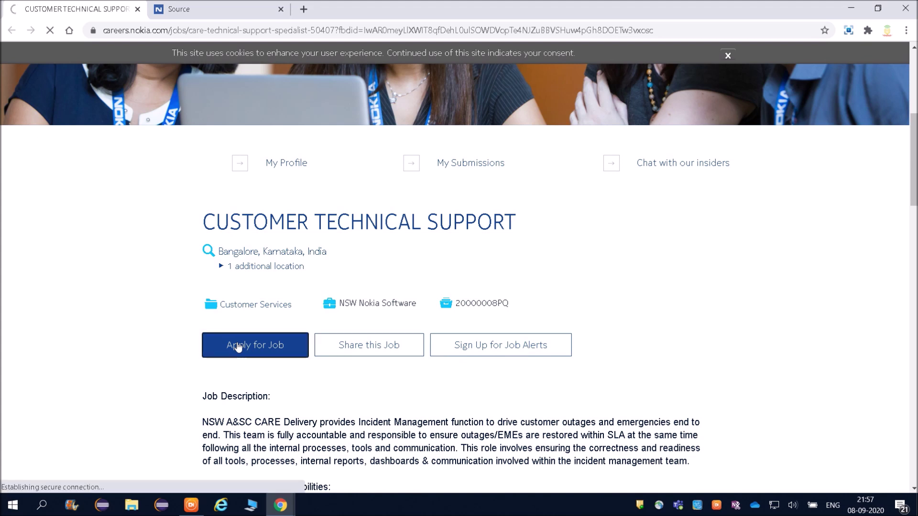
left_click(213, 4)
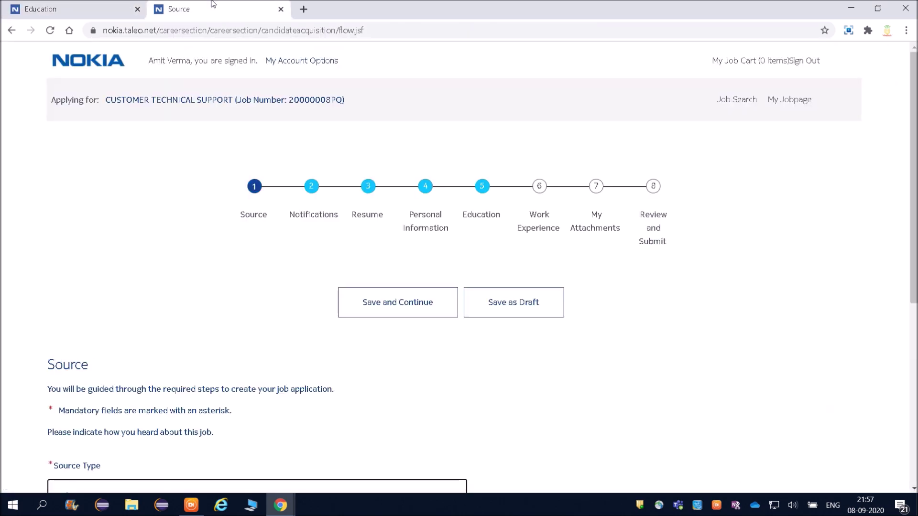
scroll(863, 133, "down", 1)
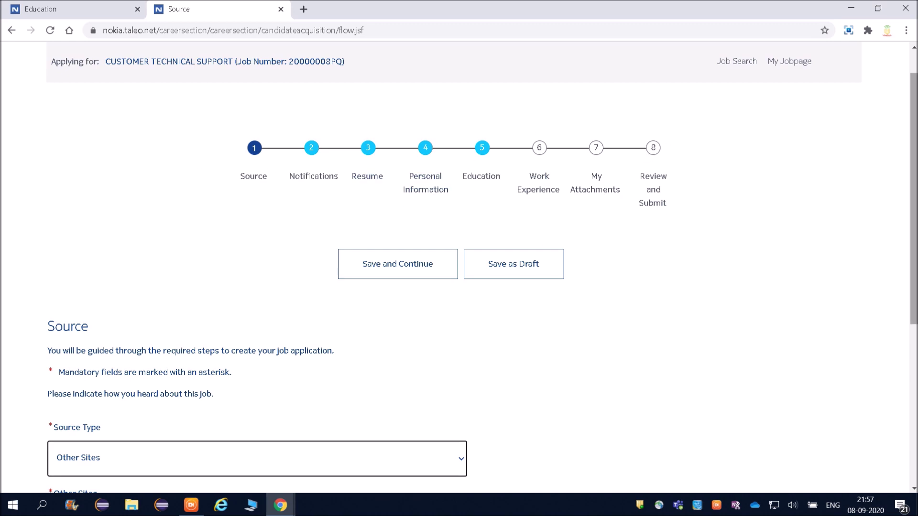
scroll(673, 153, "down", 3)
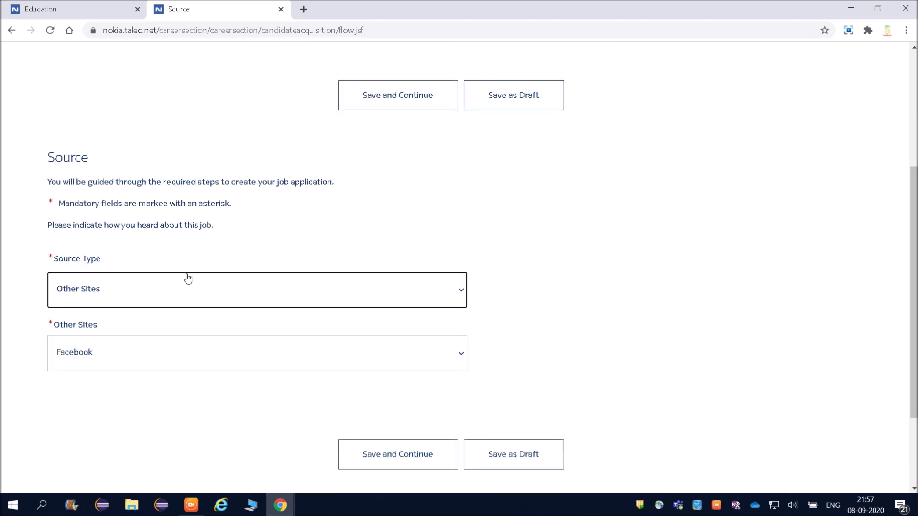
Set Other Sites to Facebook and save the Source step.
left_click(95, 359)
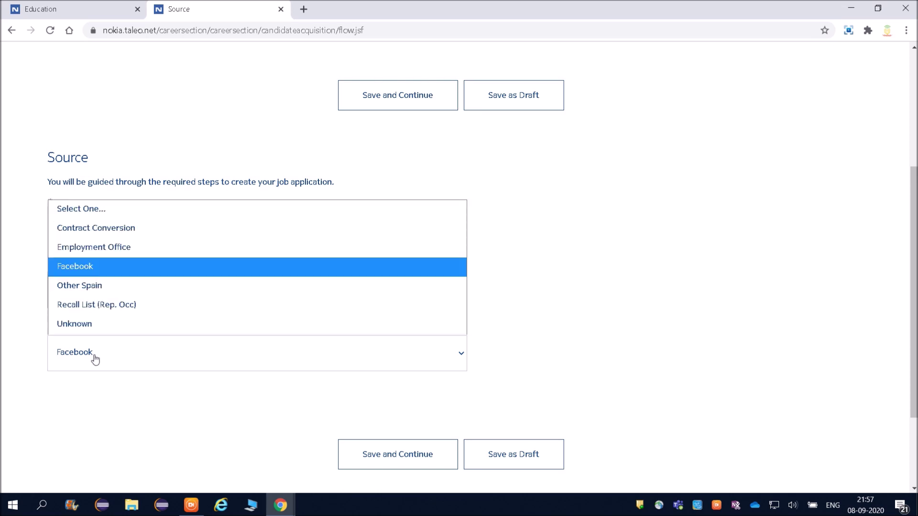
left_click(81, 327)
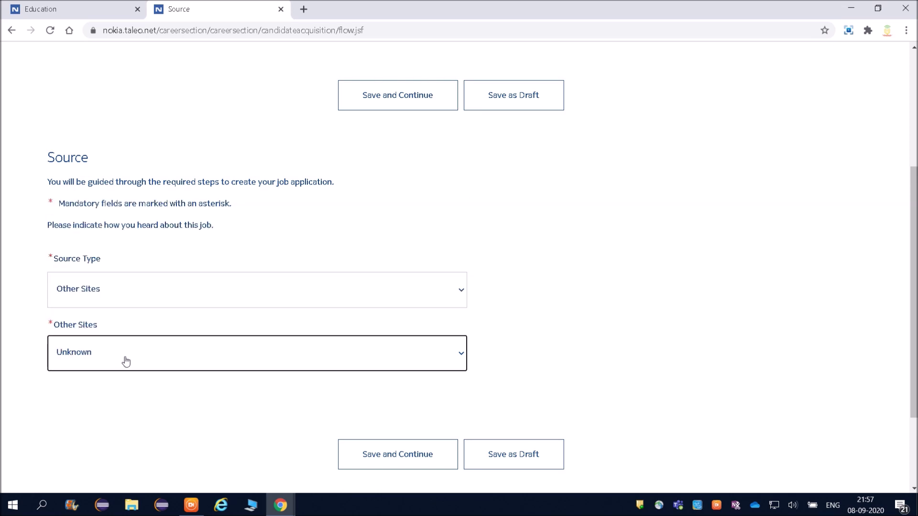
left_click(106, 353)
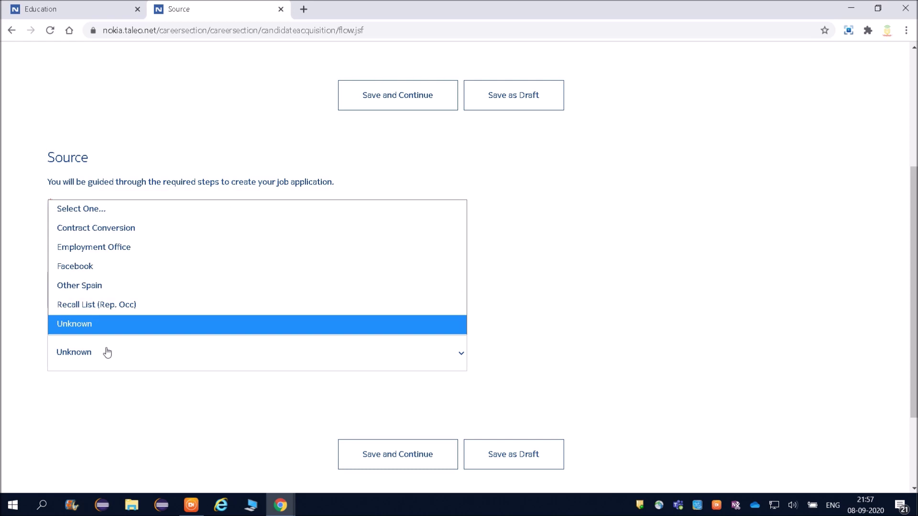
left_click(88, 267)
scroll(898, 301, "down", 3)
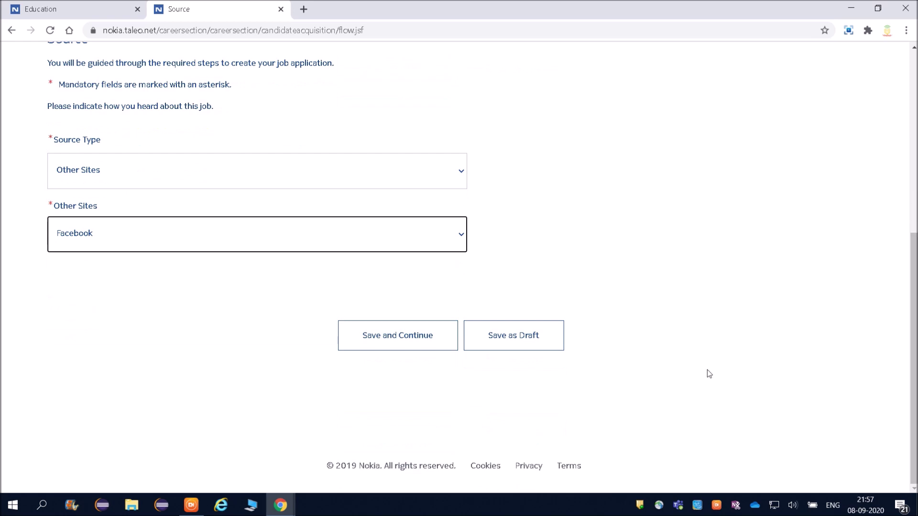
left_click(384, 325)
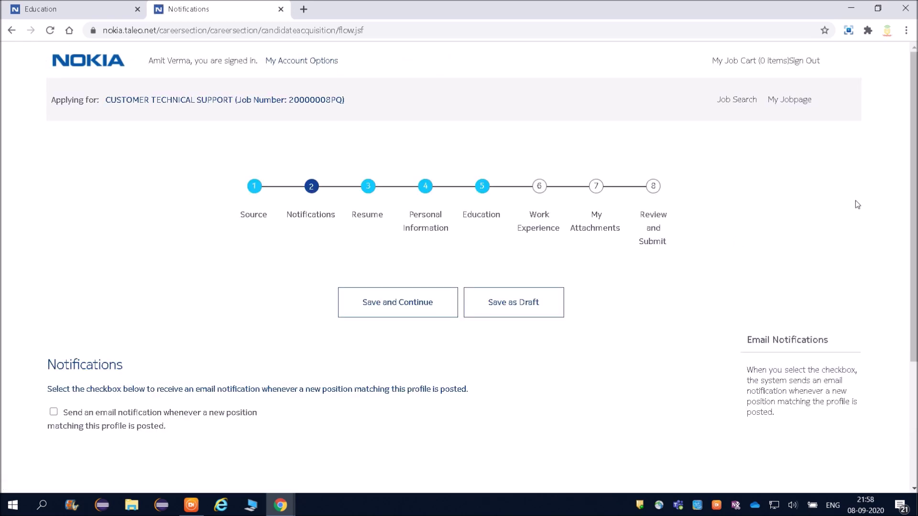
Save the Notifications step unchanged and continue.
left_click_drag(914, 206, 913, 264)
scroll(182, 286, "down", 1)
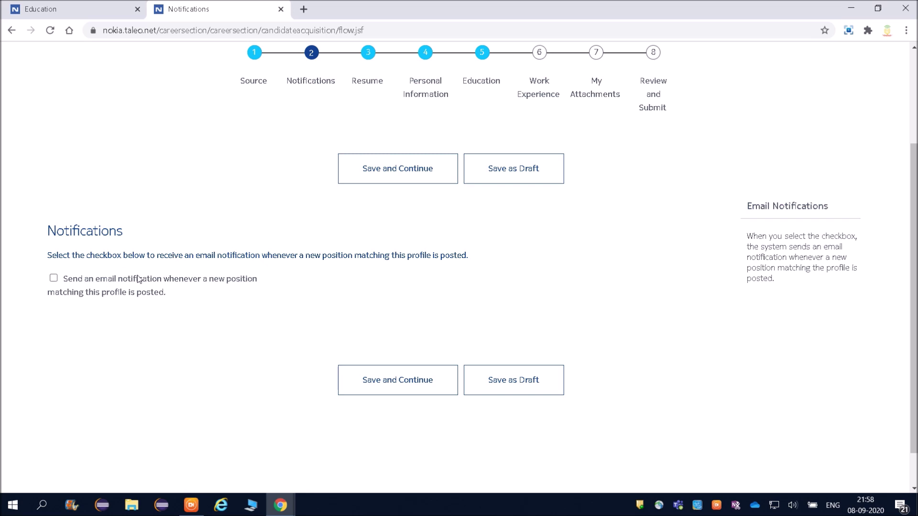
left_click(413, 386)
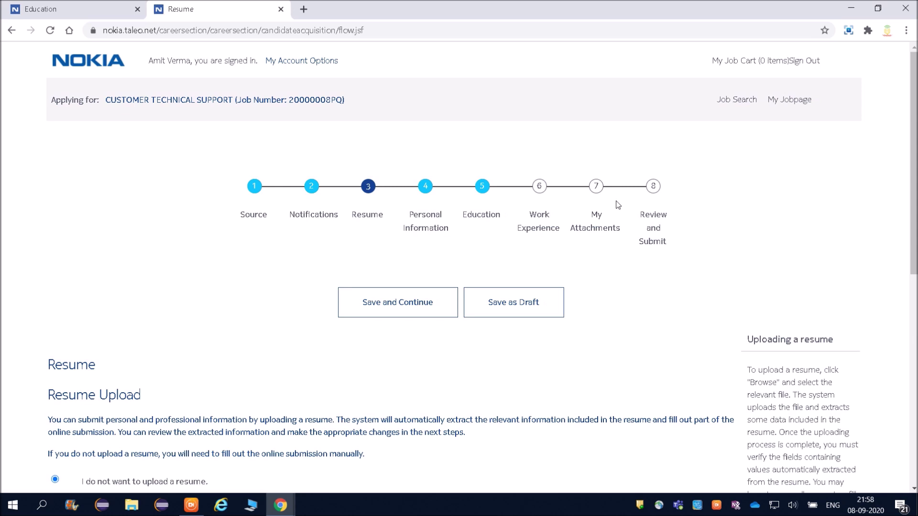
Choose 'I do not want to upload a resume' and save the Resume step.
scroll(618, 204, "down", 5)
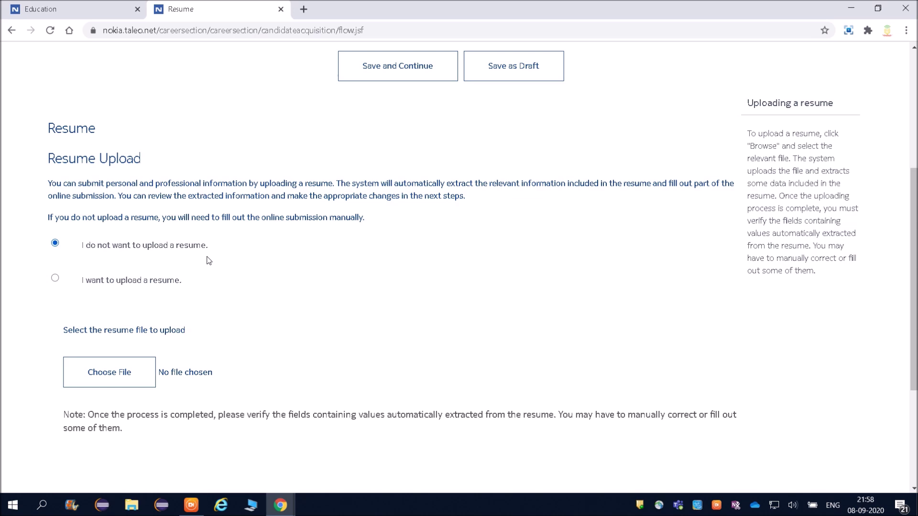
left_click(144, 280)
left_click(127, 244)
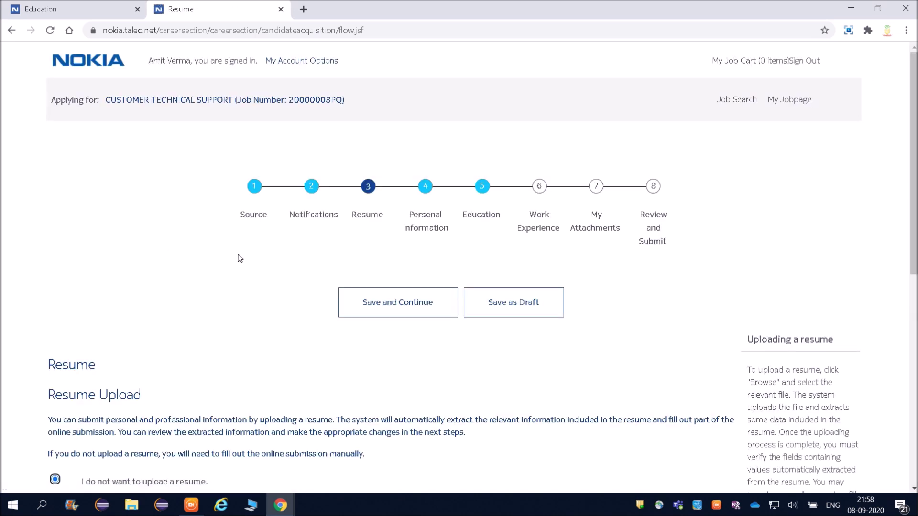
scroll(914, 191, "down", 5)
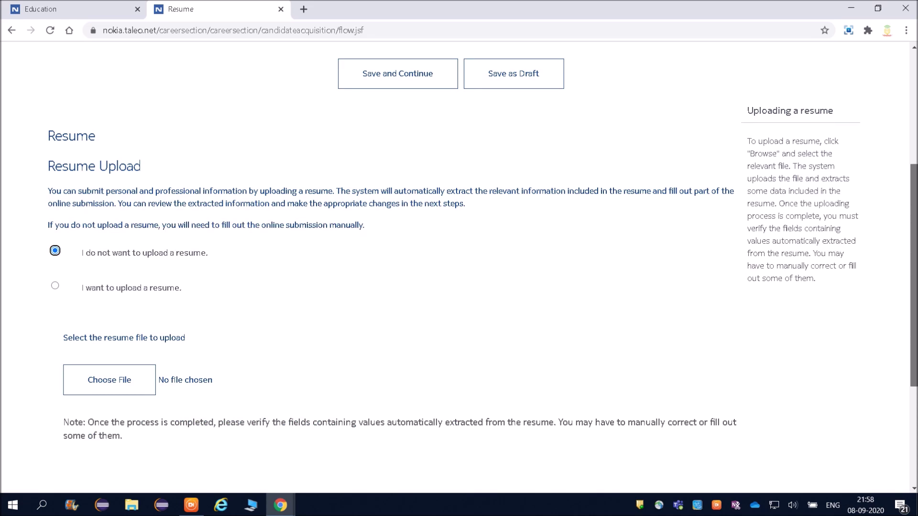
scroll(452, 149, "up", 1)
left_click(414, 112)
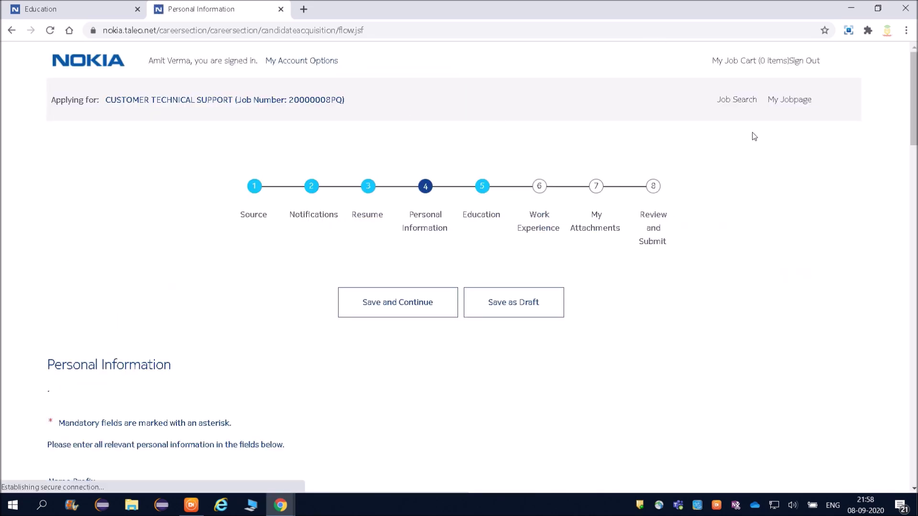
Review the prefilled Personal Information fields and save them unchanged.
scroll(914, 119, "down", 3)
scroll(459, 267, "down", 3)
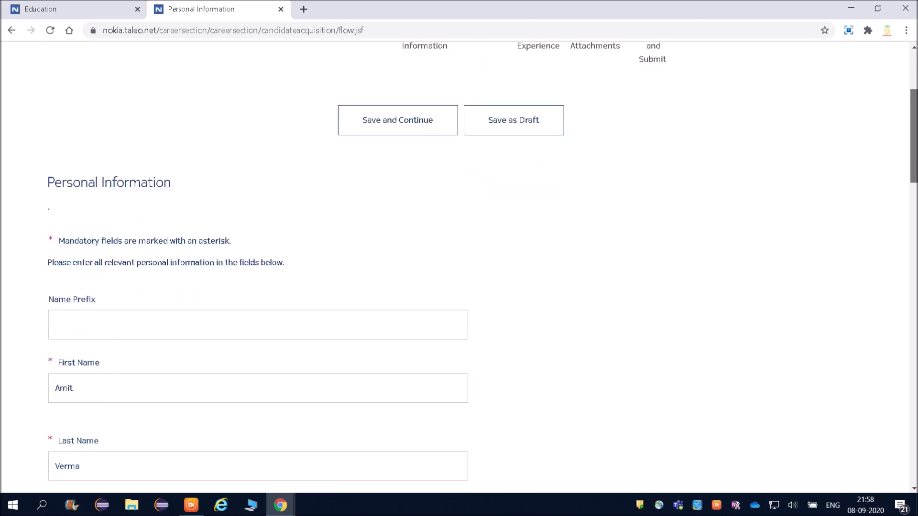
scroll(161, 153, "down", 3)
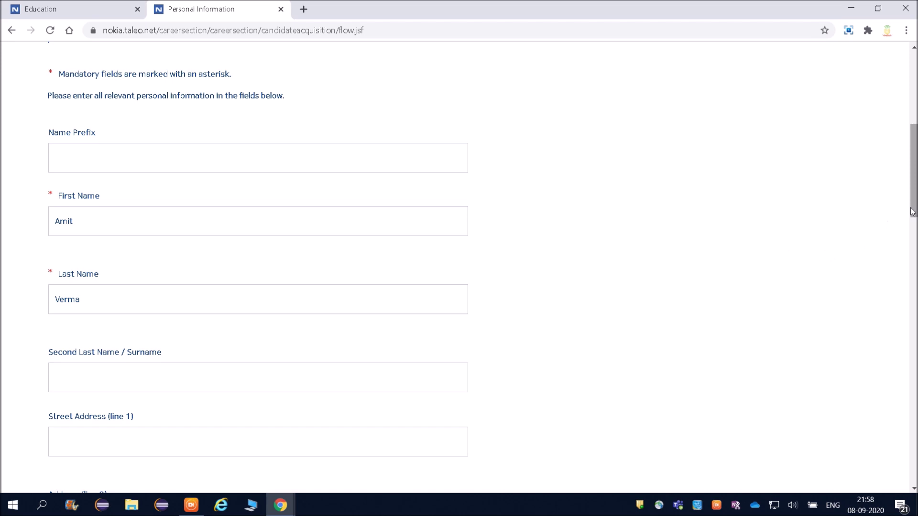
left_click_drag(913, 171, 913, 431)
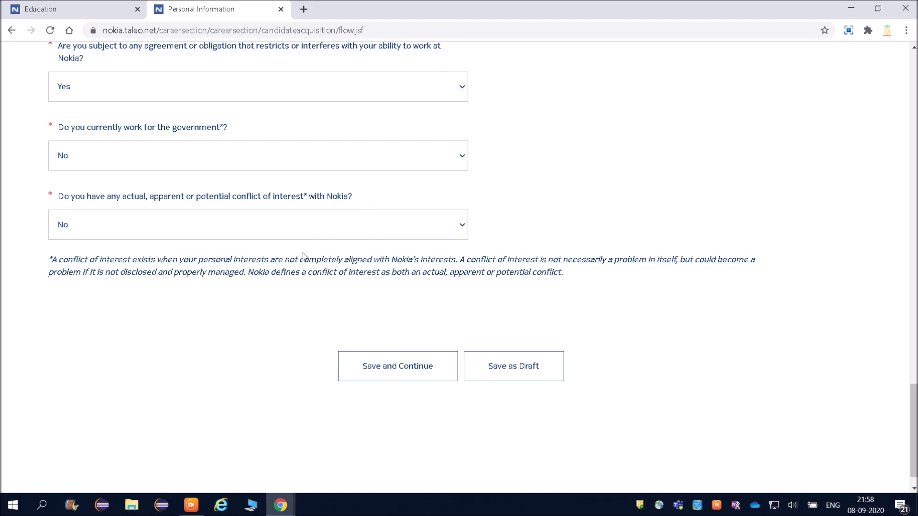
left_click(381, 365)
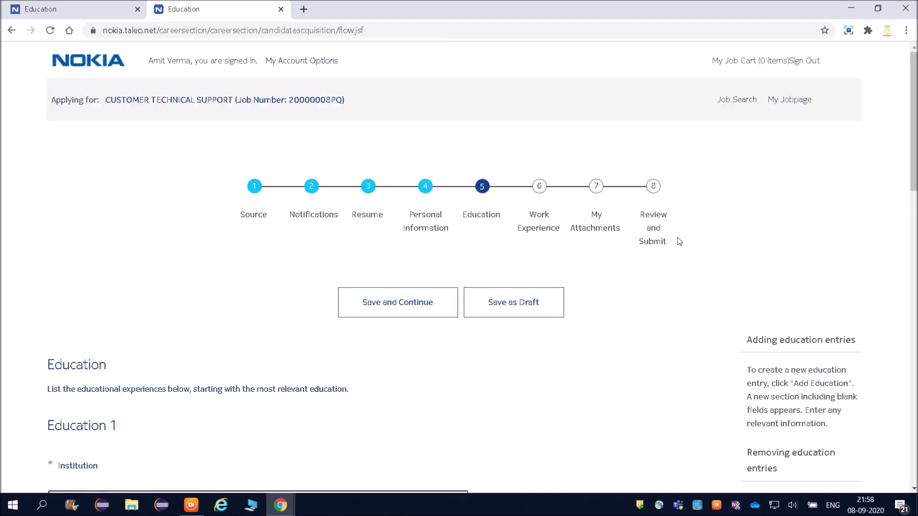
Type 'm s', choose M S Ramaiah Institute of Technology (MSRIT), and open the Program Selector.
scroll(459, 268, "down", 5)
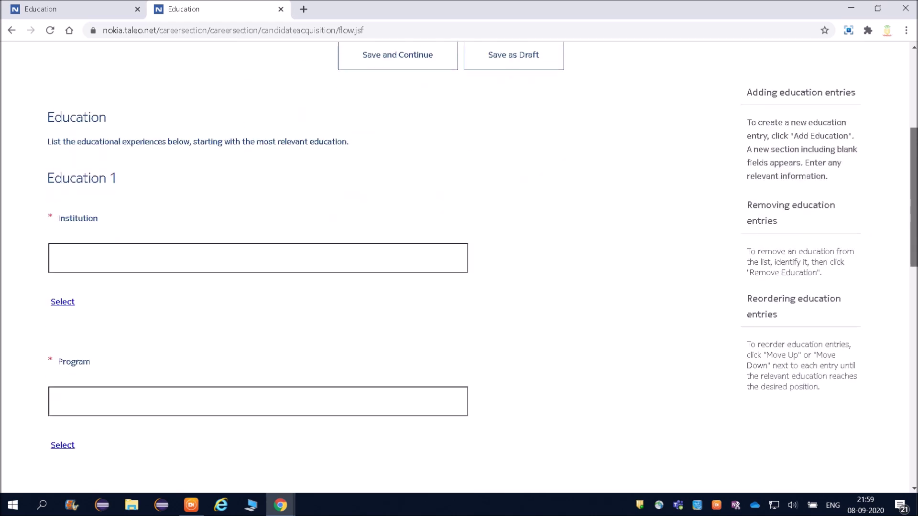
scroll(459, 268, "up", 4)
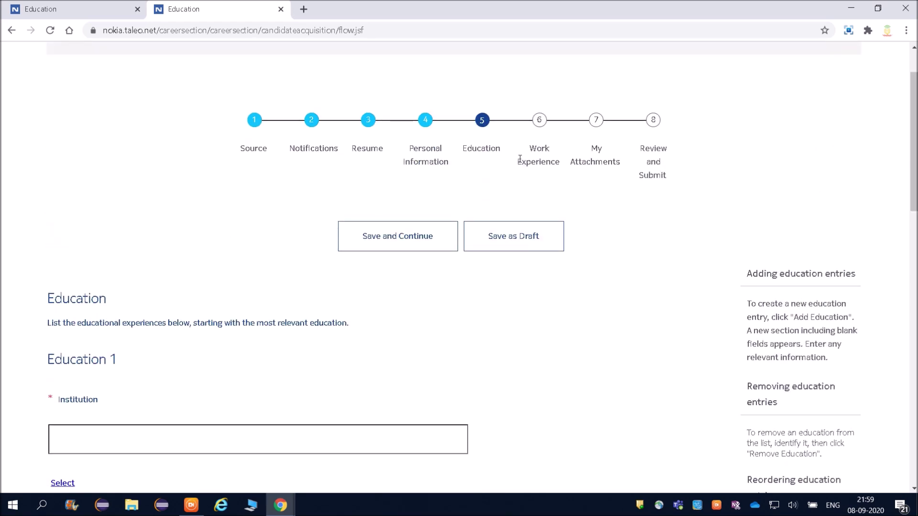
scroll(771, 129, "down", 4)
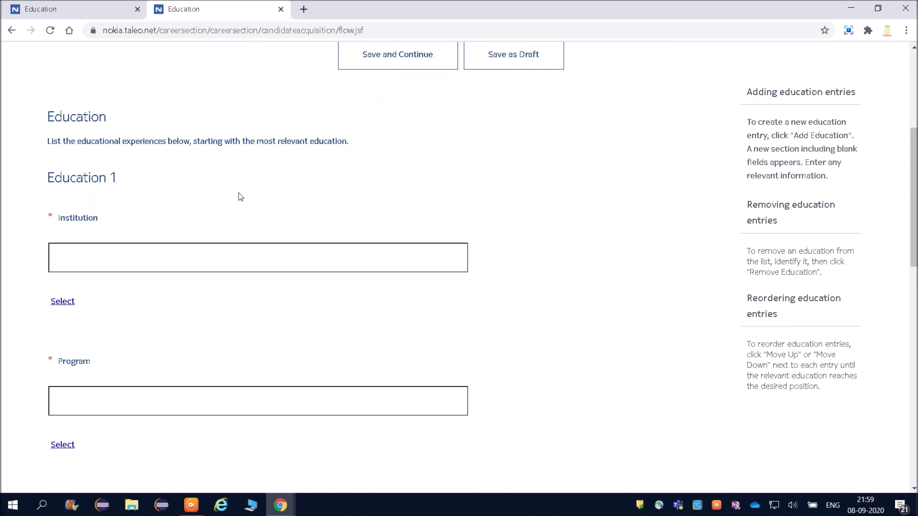
left_click(117, 249)
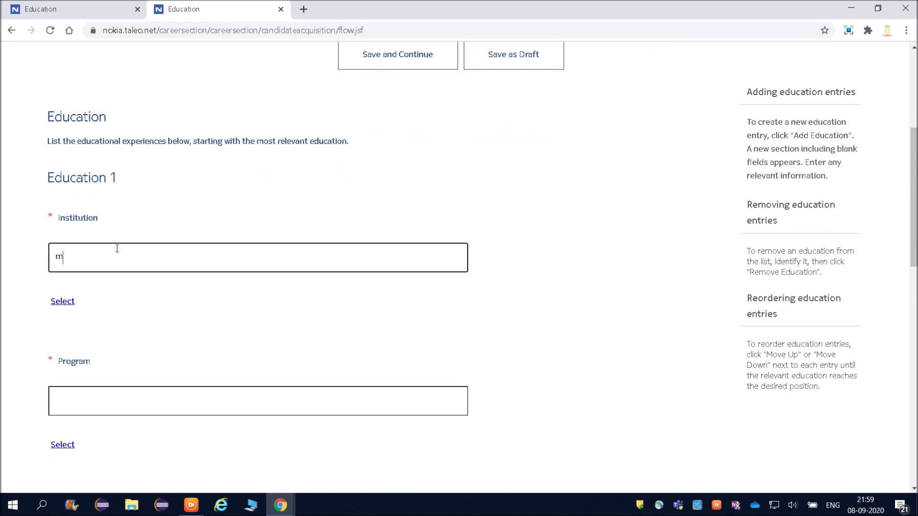
type("m s")
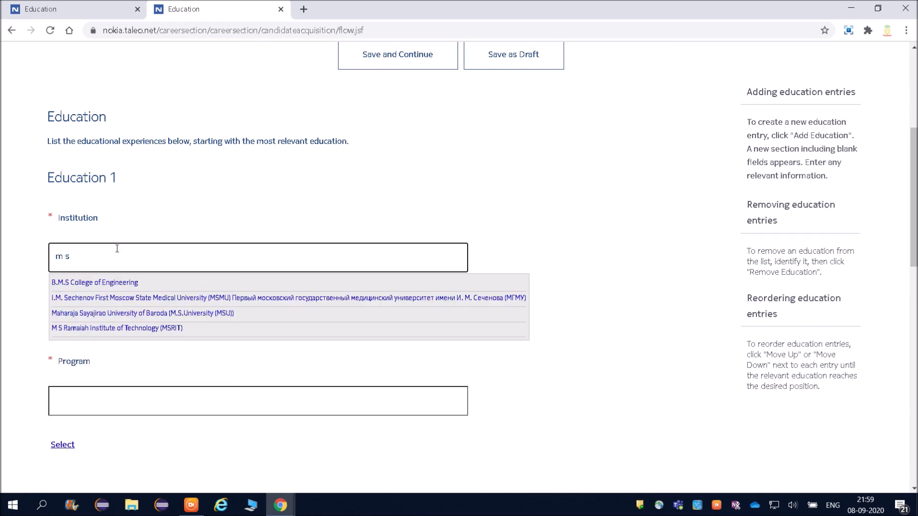
left_click(117, 328)
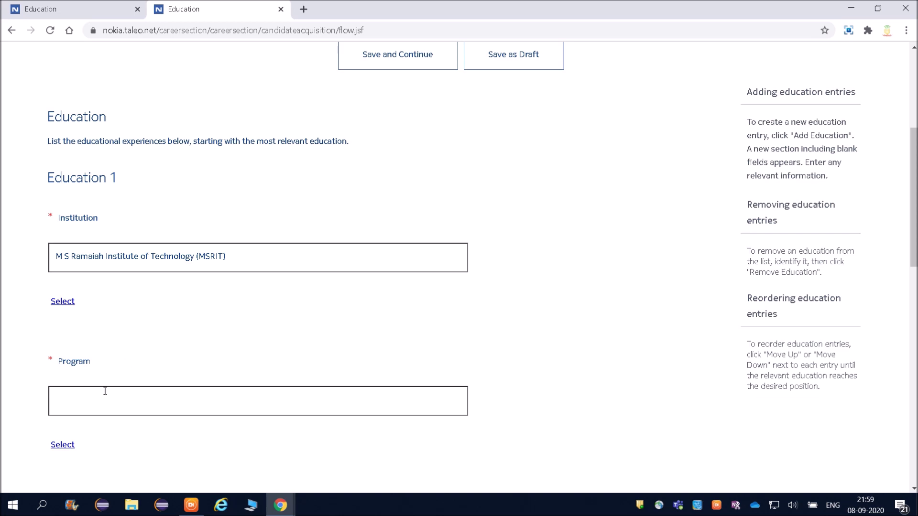
scroll(839, 218, "down", 4)
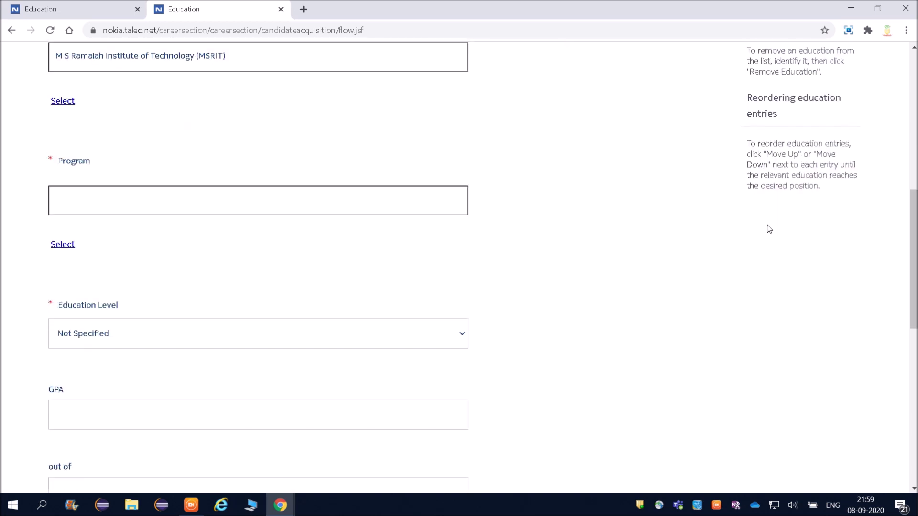
left_click(61, 245)
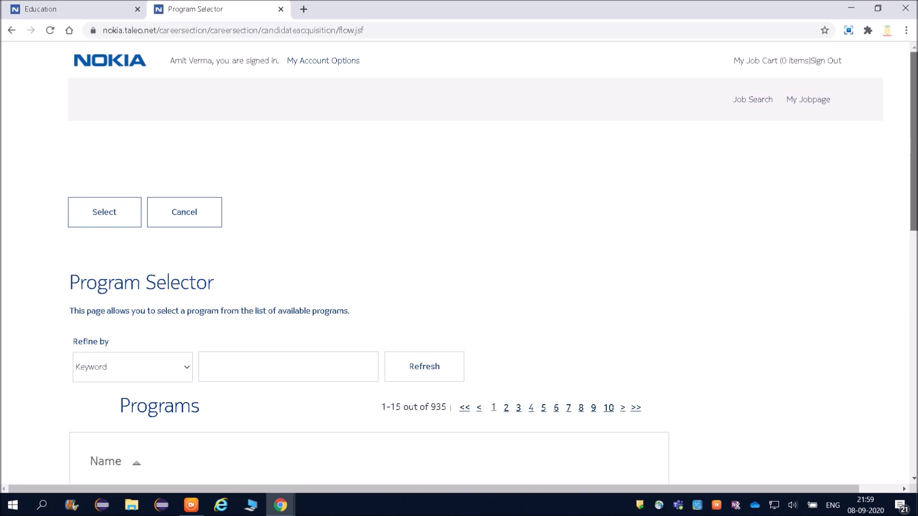
Select Electrical Engineering from the engineering programs and confirm it.
scroll(694, 215, "down", 9)
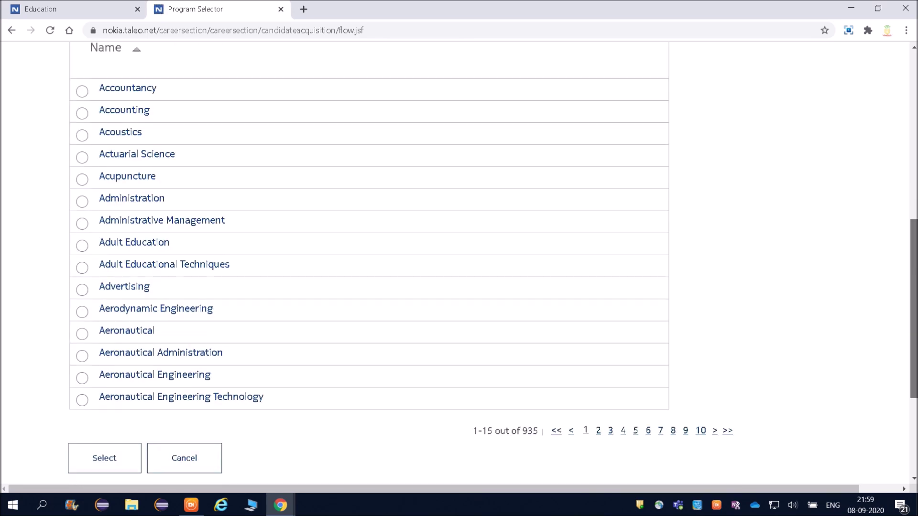
scroll(534, 220, "up", 2)
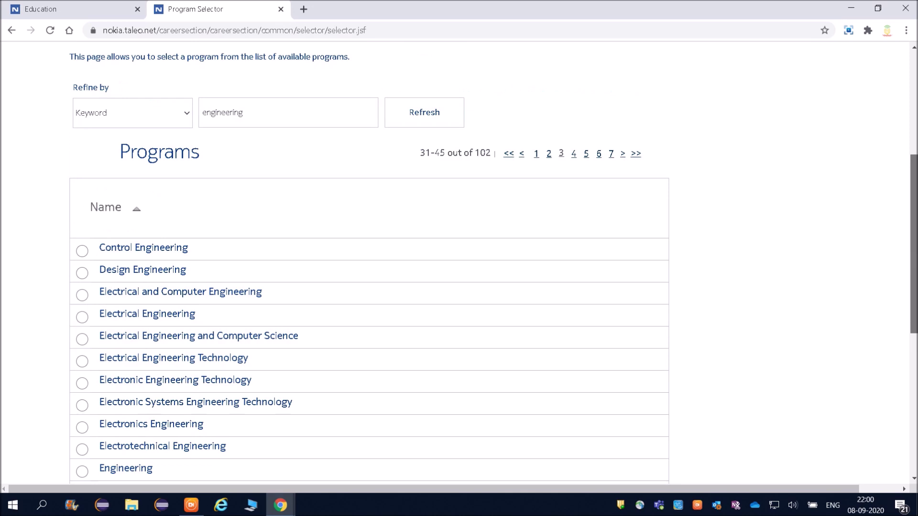
scroll(370, 263, "down", 2)
left_click(132, 212)
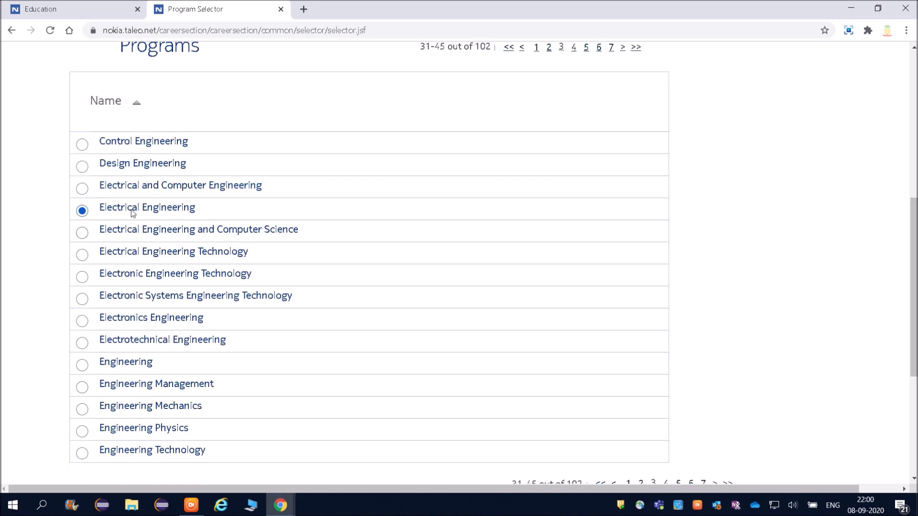
scroll(850, 213, "down", 4)
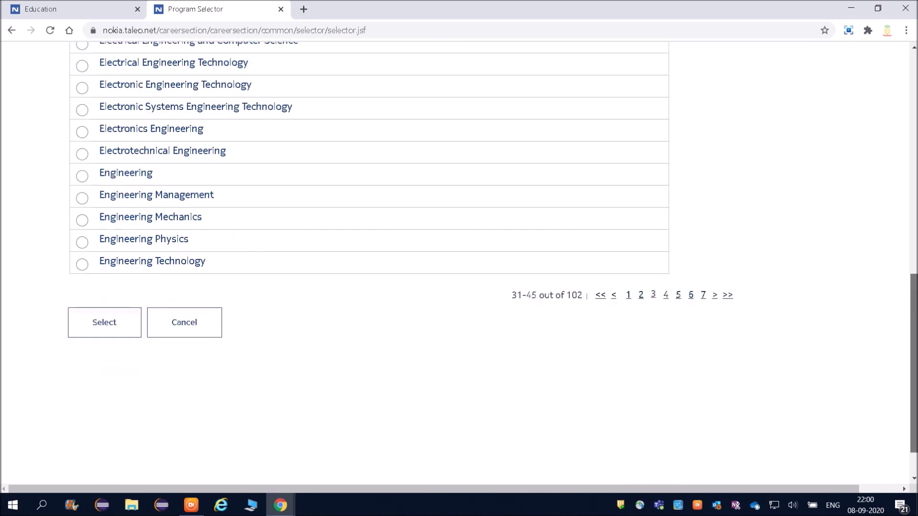
left_click(116, 301)
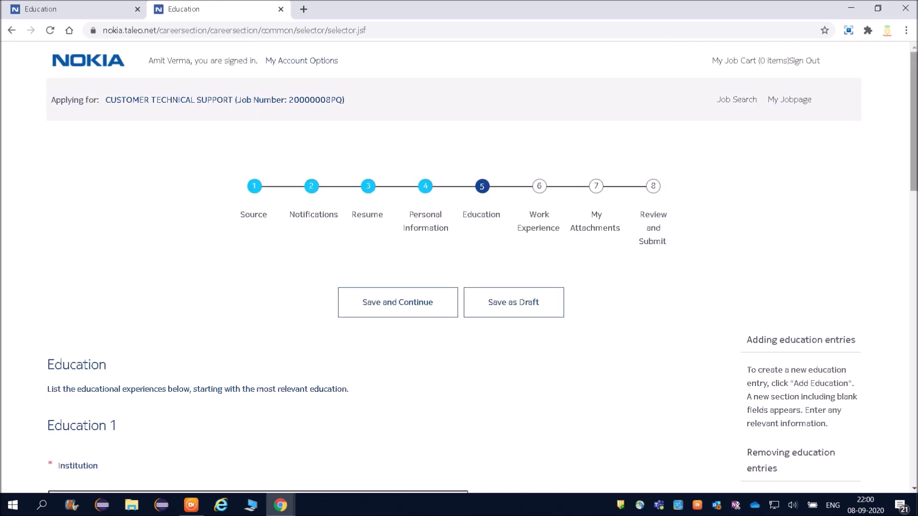
Set Education Level to Bachelor's Degree and GPA to 8 out of 10.
scroll(713, 226, "down", 5)
scroll(221, 305, "down", 6)
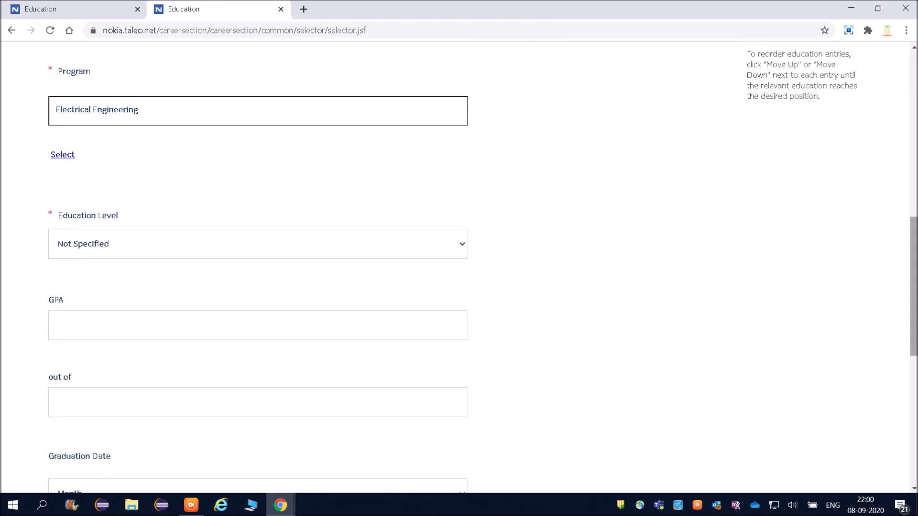
left_click(79, 245)
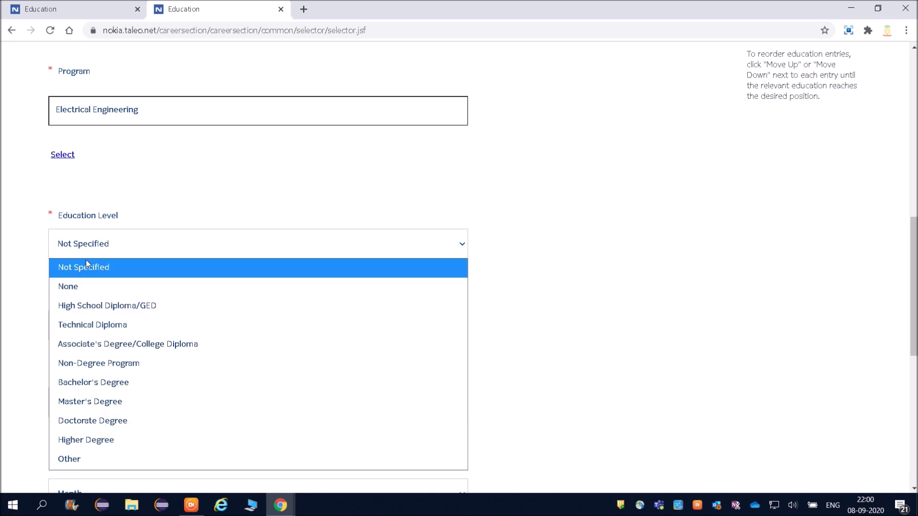
left_click(109, 384)
scroll(686, 281, "down", 3)
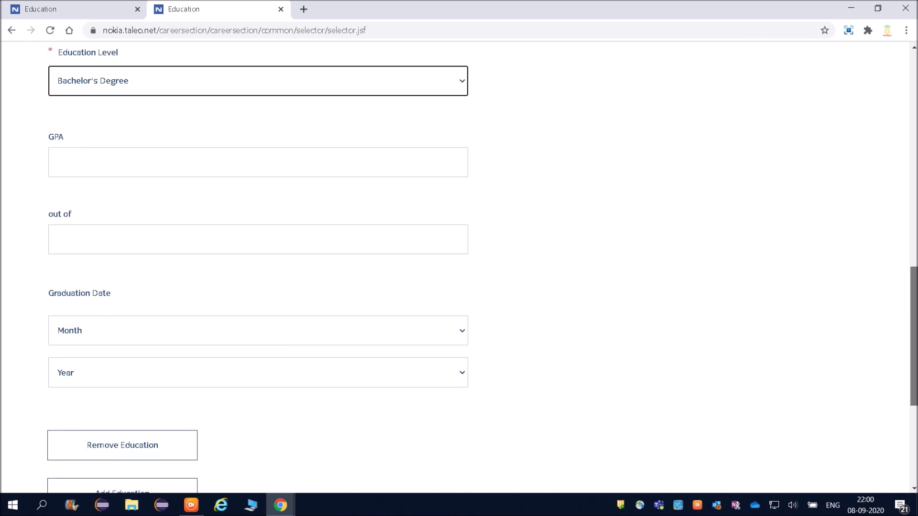
scroll(843, 308, "down", 1)
left_click(113, 88)
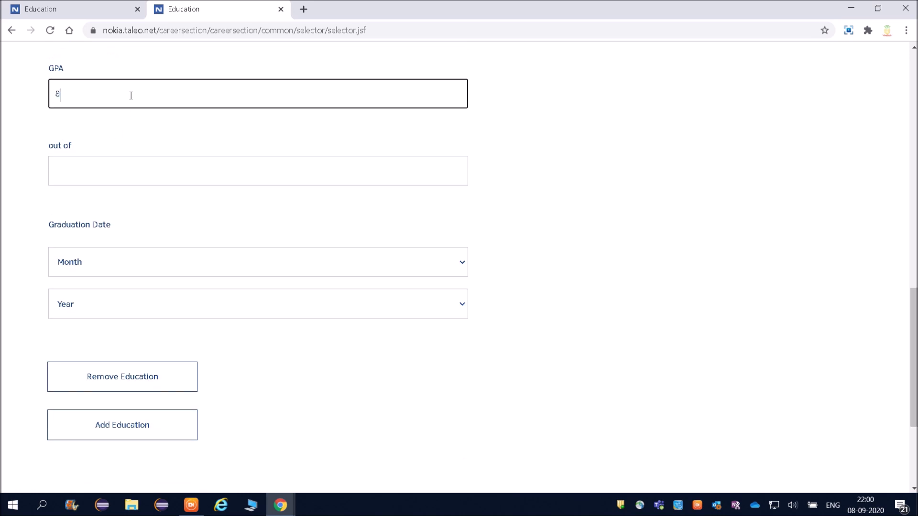
left_click(109, 167)
type("10")
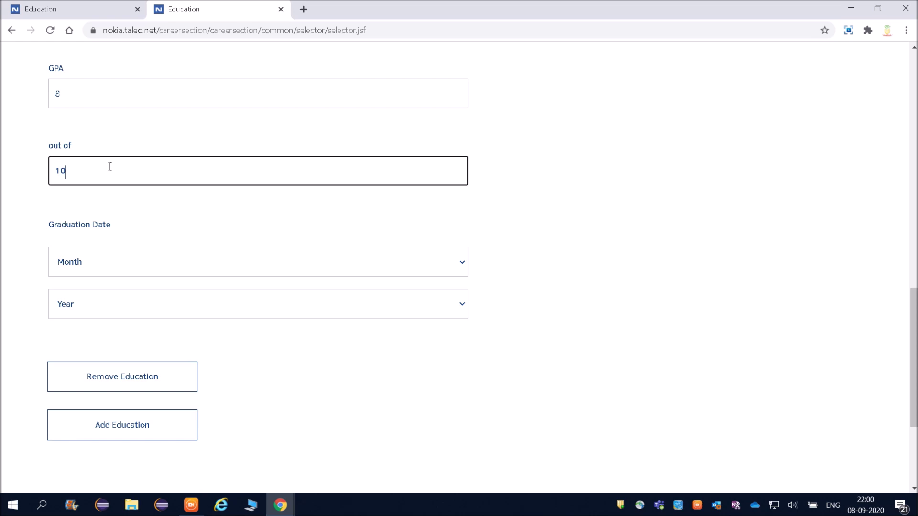
Set the graduation date to Sep 2020 and save the Education step.
left_click(92, 265)
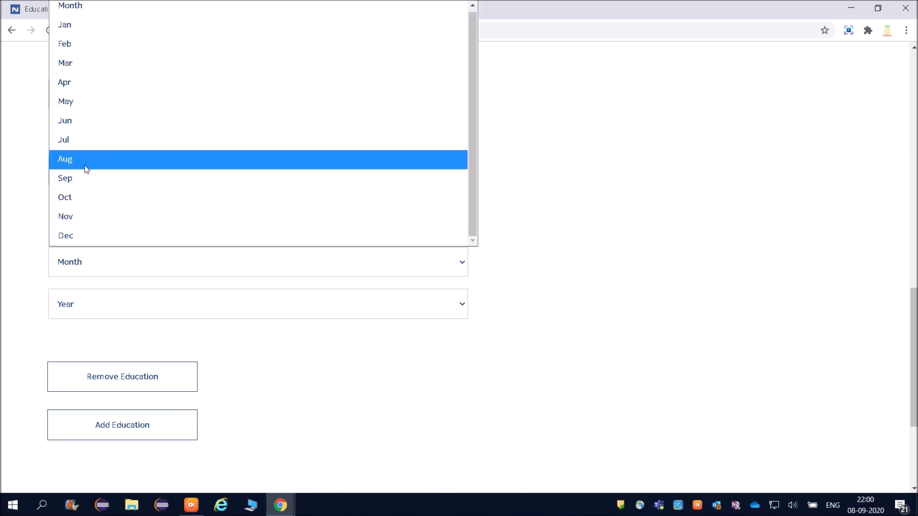
left_click(86, 169)
left_click(87, 311)
left_click(87, 310)
left_click(92, 268)
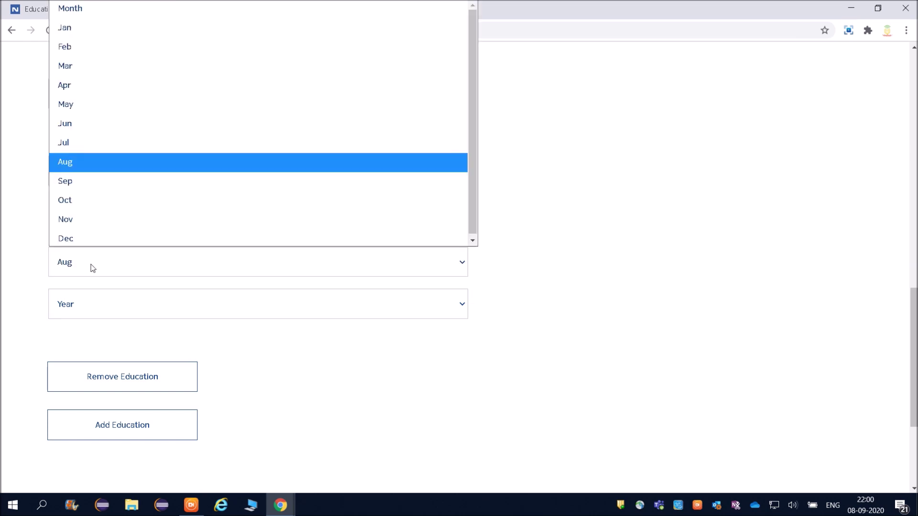
left_click(72, 182)
left_click(87, 306)
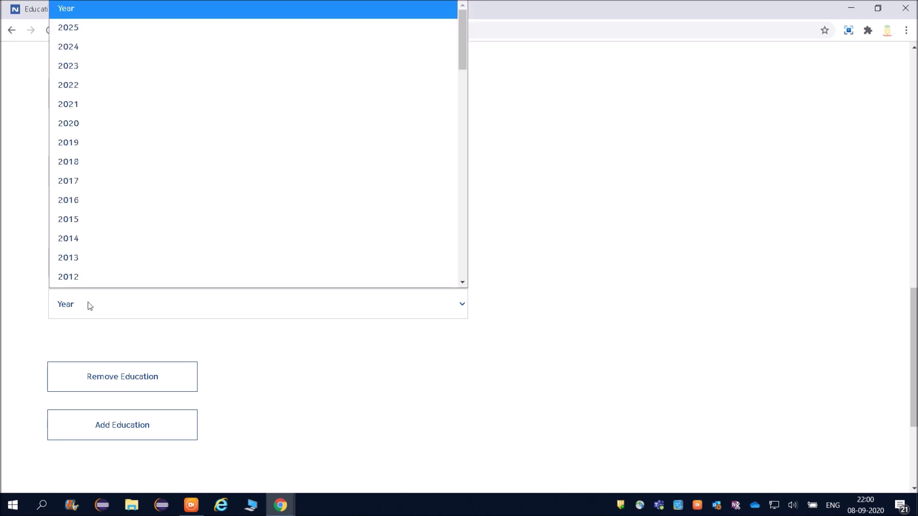
scroll(94, 275, "down", 1)
left_click_drag(465, 50, 455, 27)
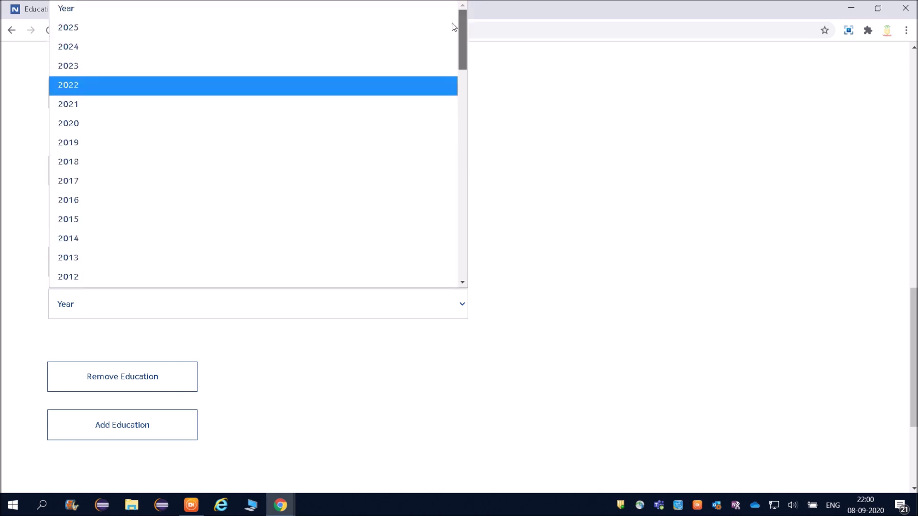
left_click(95, 125)
left_click_drag(914, 335, 914, 379)
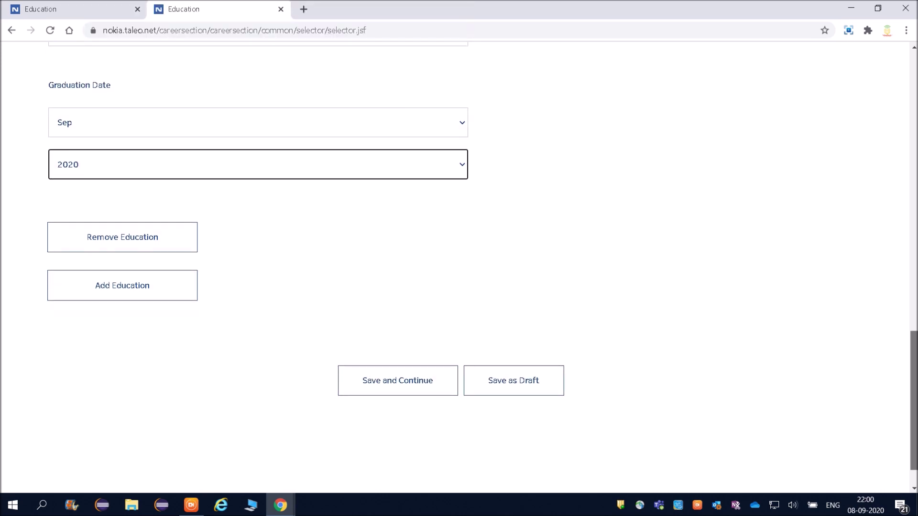
left_click(415, 379)
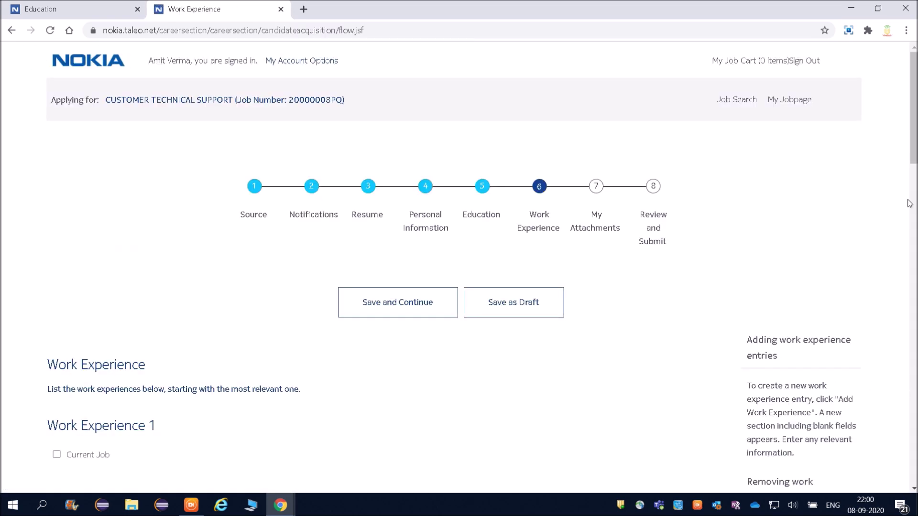
Enter NA as the employer name in Work Experience 1.
left_click_drag(914, 144, 914, 212)
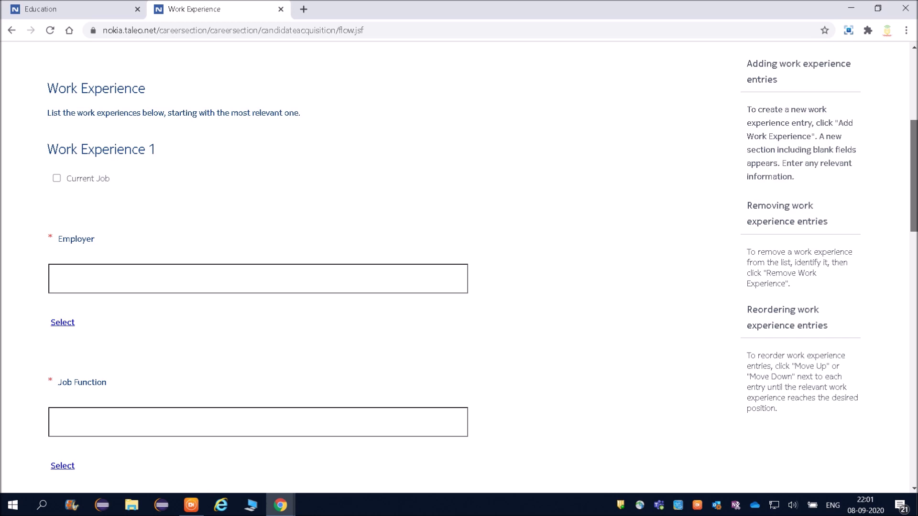
mouse_move(914, 209)
left_mouse_down()
mouse_move(916, 173)
mouse_move(916, 416)
mouse_move(912, 204)
left_mouse_up()
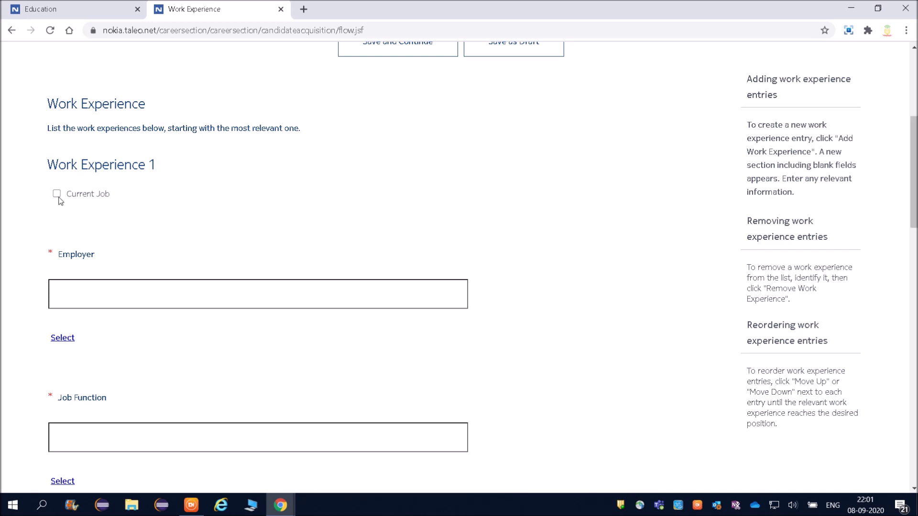
left_click(91, 294)
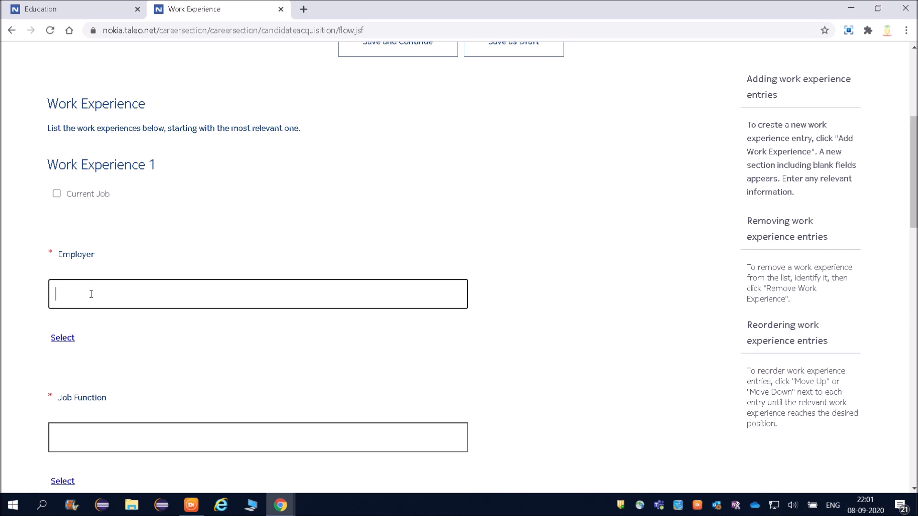
type("NA")
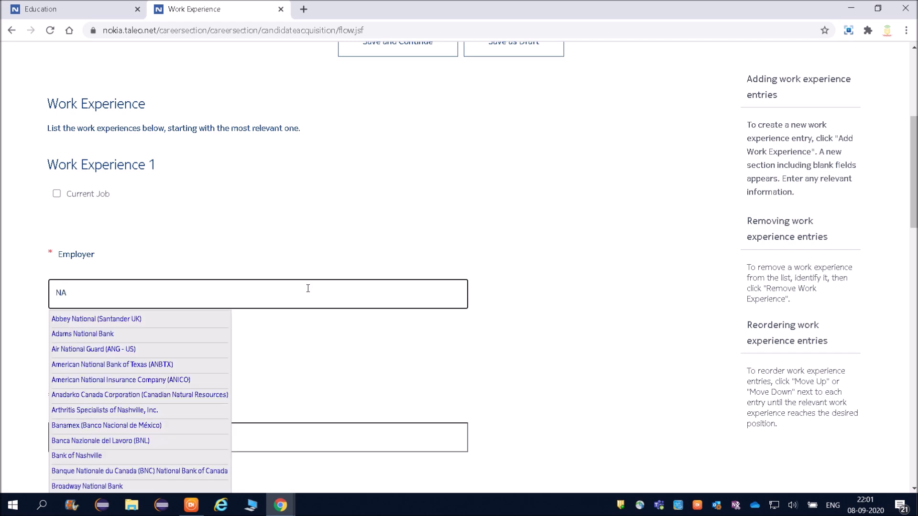
left_click(561, 262)
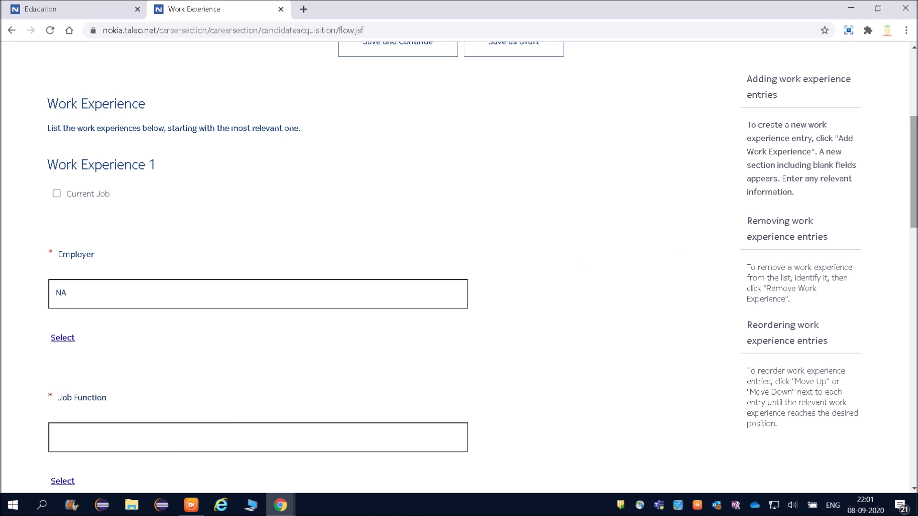
scroll(335, 278, "down", 3)
Set the Job Function to NA and save the Work Experience step.
left_click(160, 268)
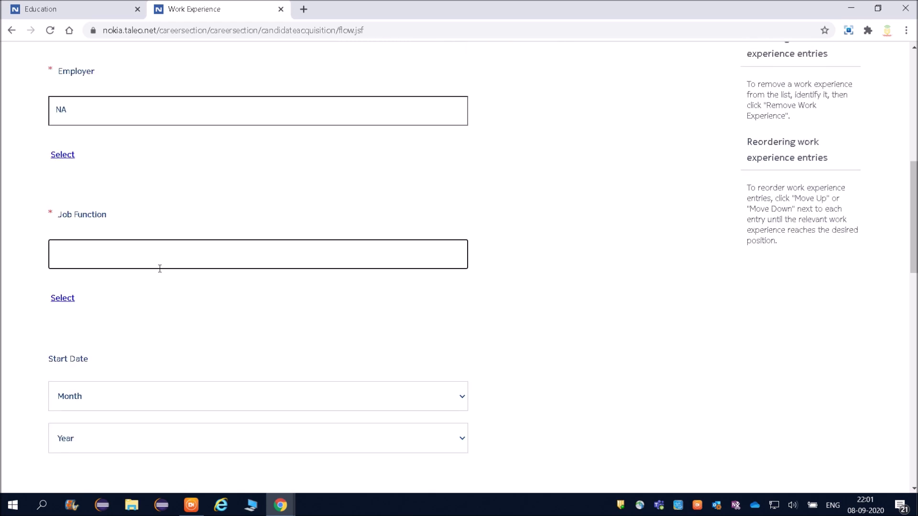
type("NA")
left_click(593, 285)
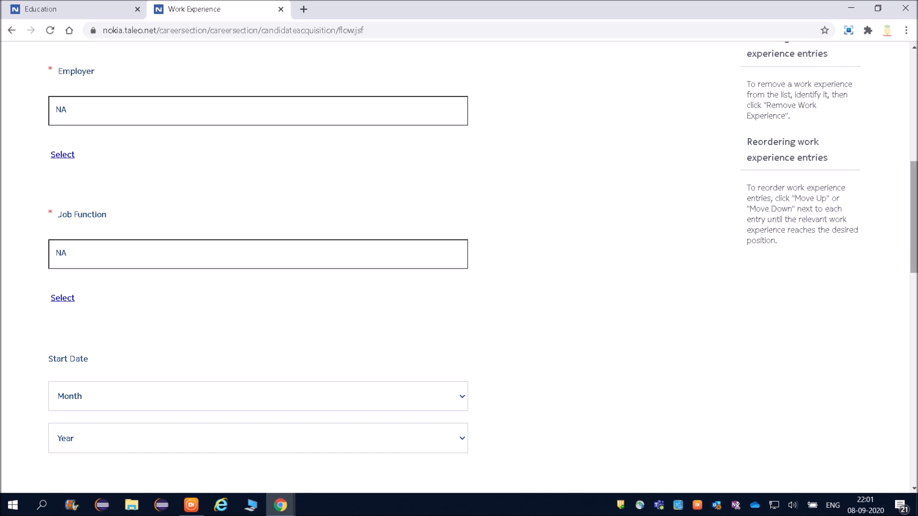
scroll(592, 285, "up", 4)
scroll(478, 268, "down", 6)
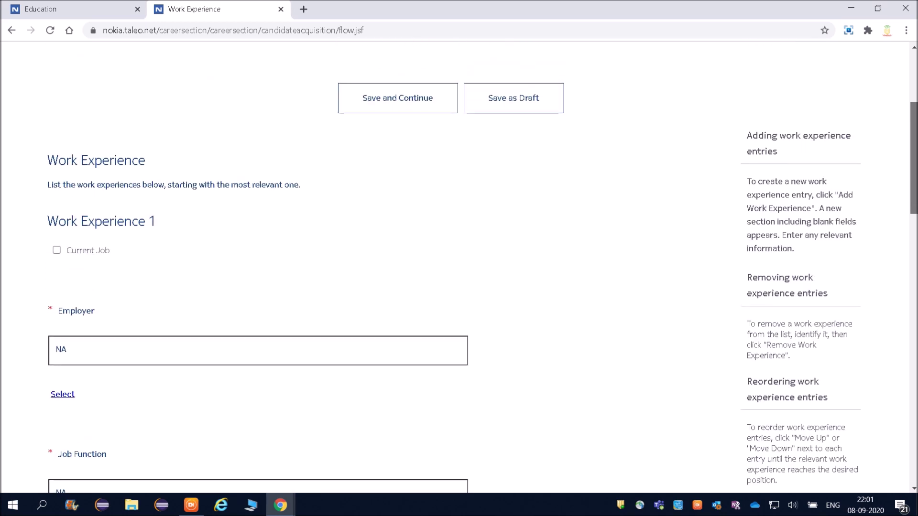
scroll(258, 263, "down", 10)
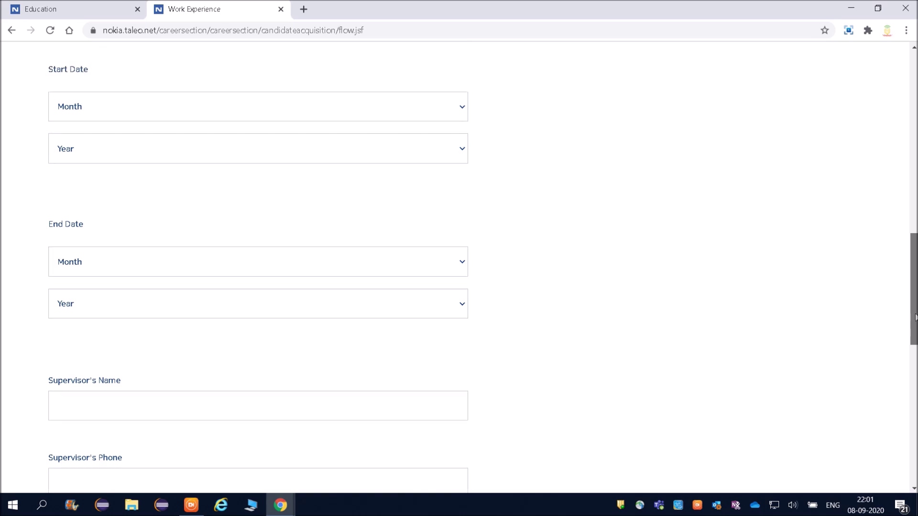
scroll(822, 435, "down", 3)
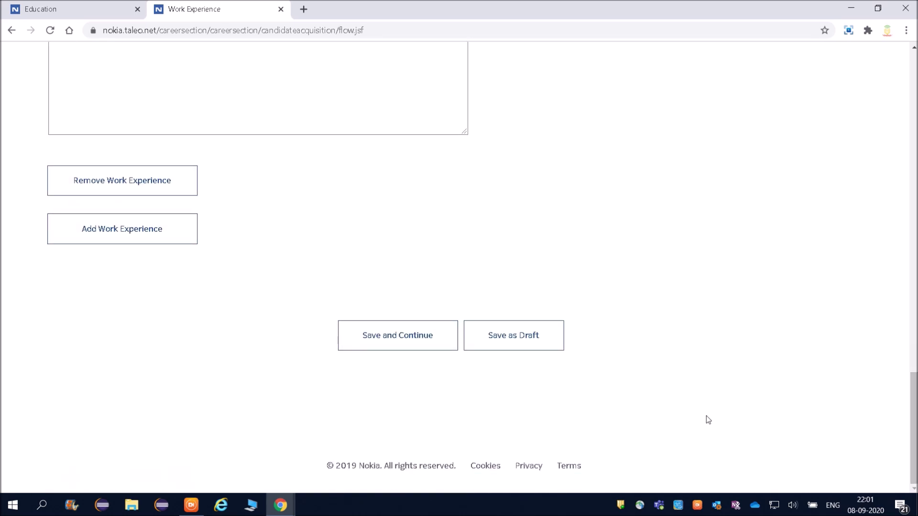
left_click(427, 348)
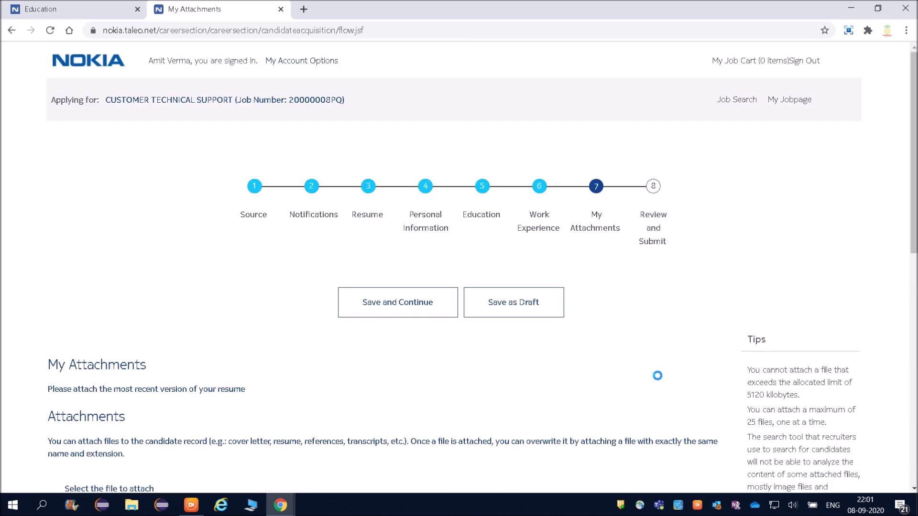
Skip My Attachments without adding files and continue to Review and Submit.
scroll(885, 197, "down", 2)
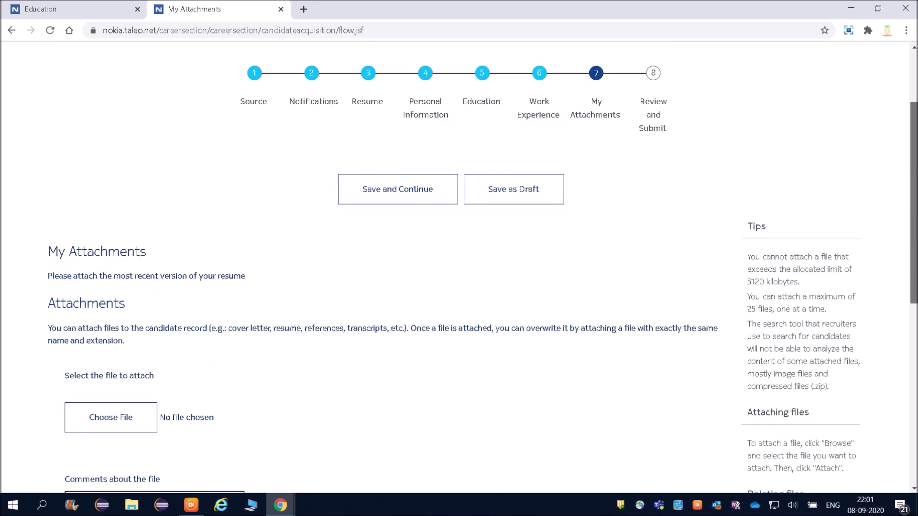
scroll(459, 268, "down", 1)
scroll(459, 267, "up", 2)
scroll(459, 267, "down", 2)
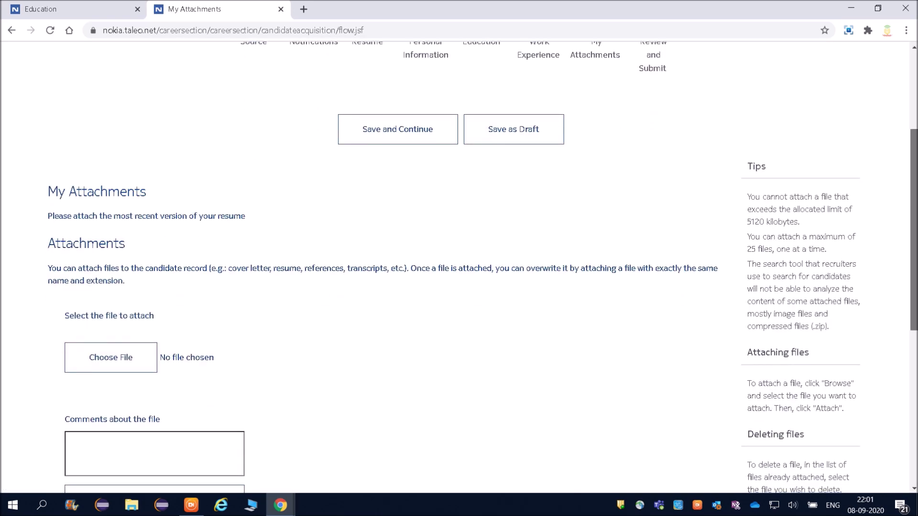
scroll(459, 268, "down", 2)
scroll(459, 268, "down", 4)
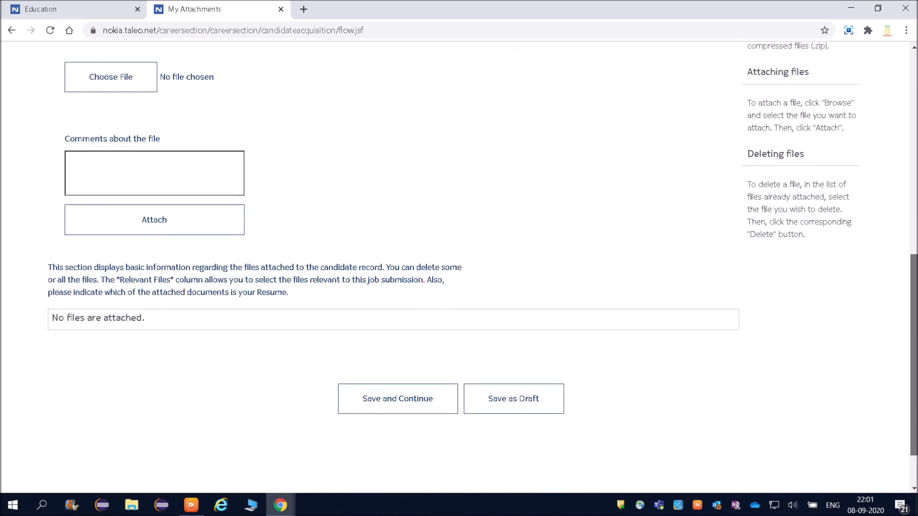
scroll(459, 268, "up", 7)
scroll(459, 268, "down", 4)
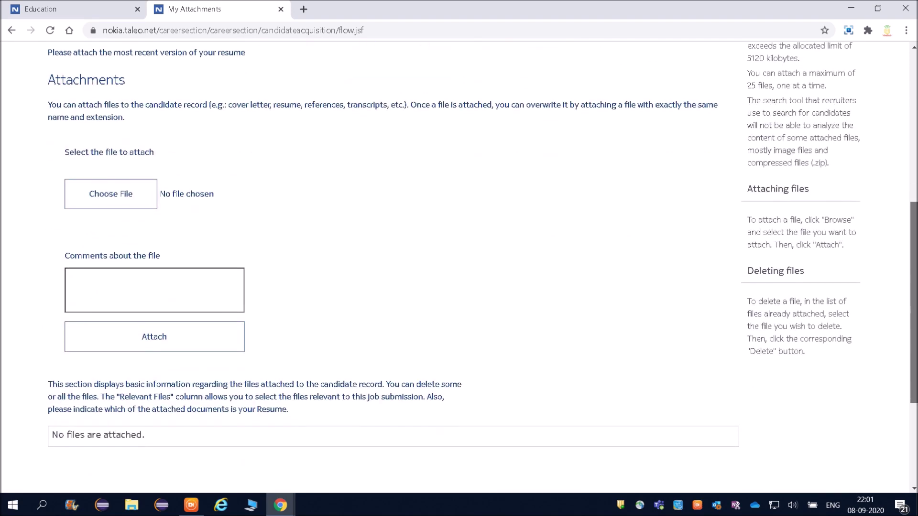
scroll(415, 416, "down", 3)
left_click(436, 372)
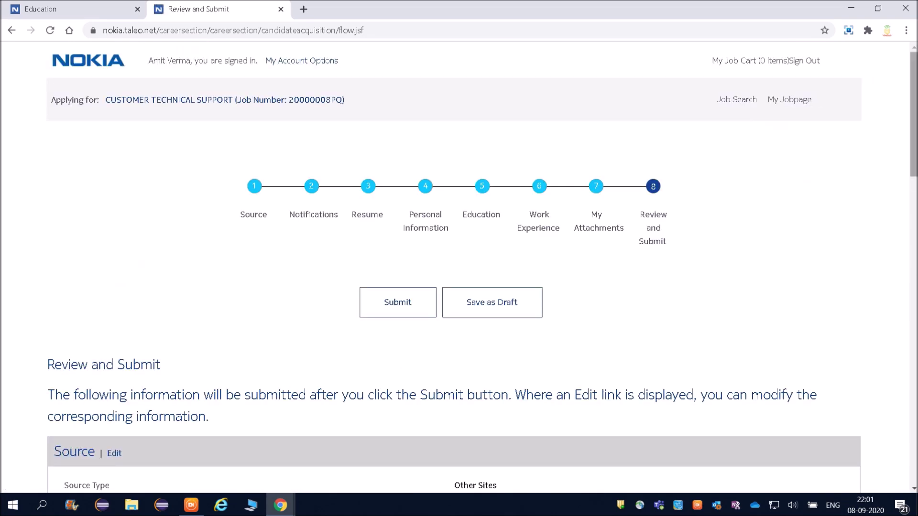
Review the full application and submit it.
scroll(459, 280, "down", 2)
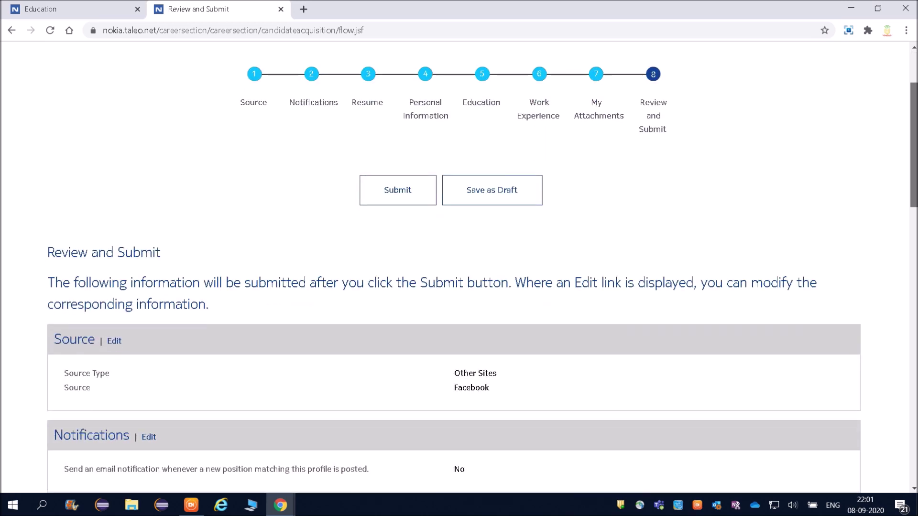
scroll(459, 268, "down", 15)
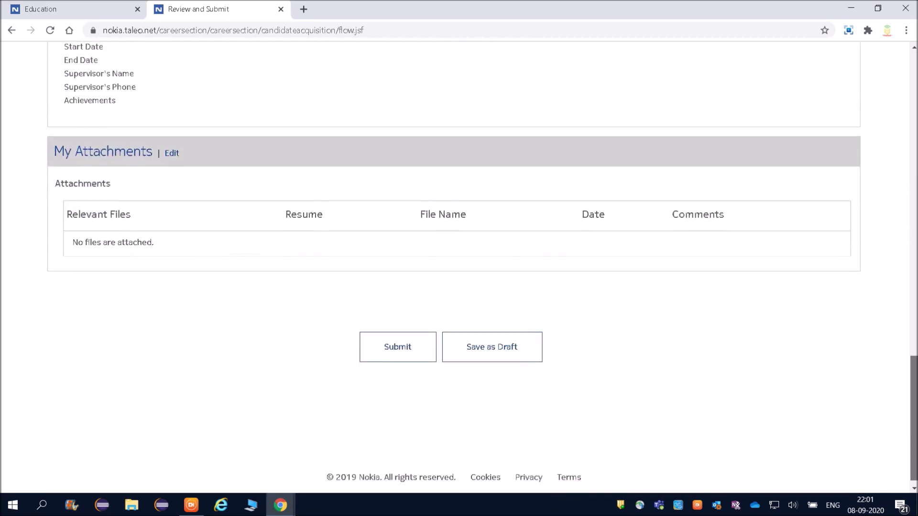
left_click(407, 347)
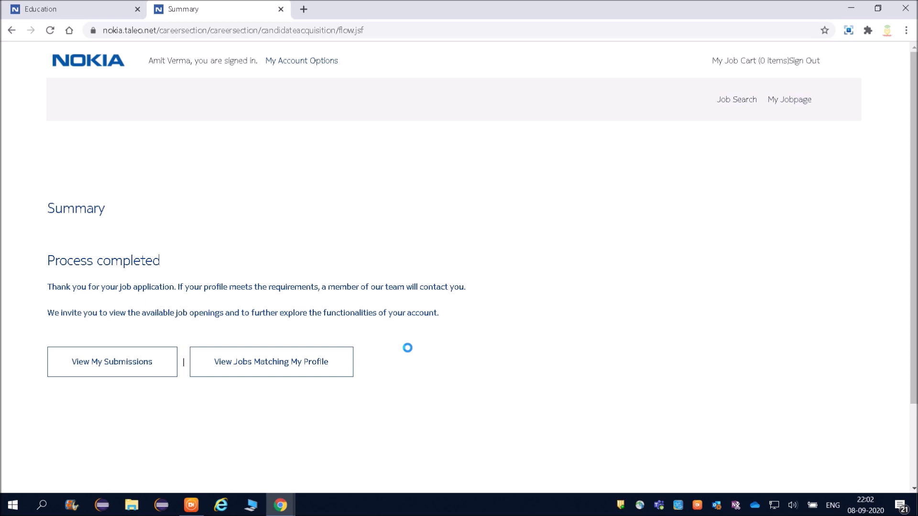
Go from the Process completed summary to View My Submissions.
left_click(78, 373)
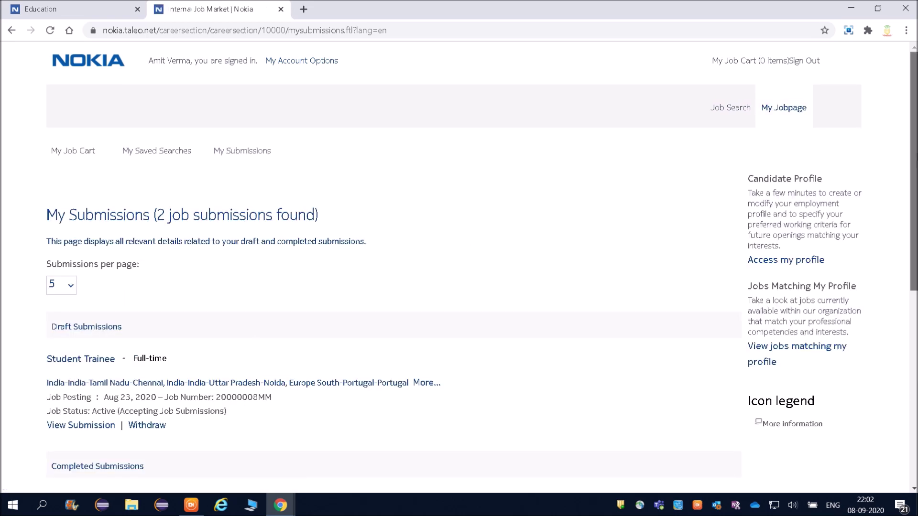
Highlight the CUSTOMER TECHNICAL SUPPORT entry's title, Bangalore location, posting date and status.
left_click_drag(914, 158, 914, 273)
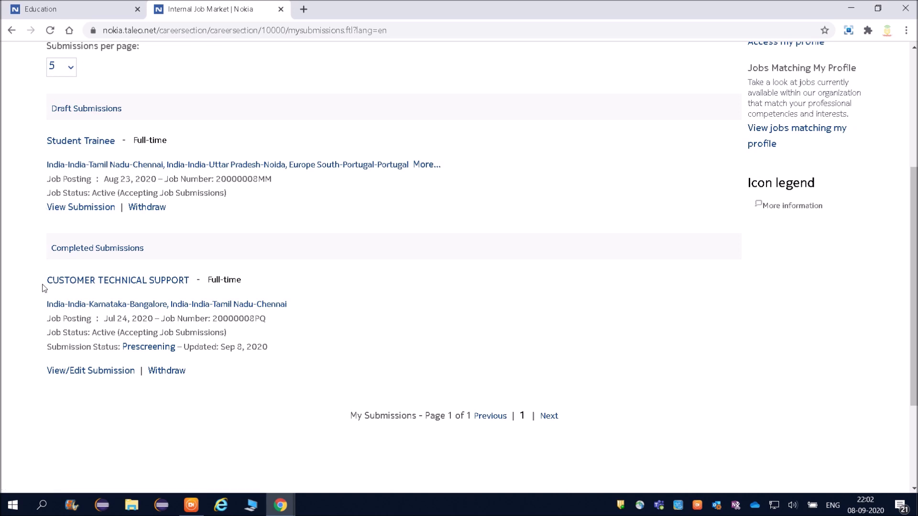
left_click(110, 286, "shift")
left_click_drag(111, 285, 206, 286)
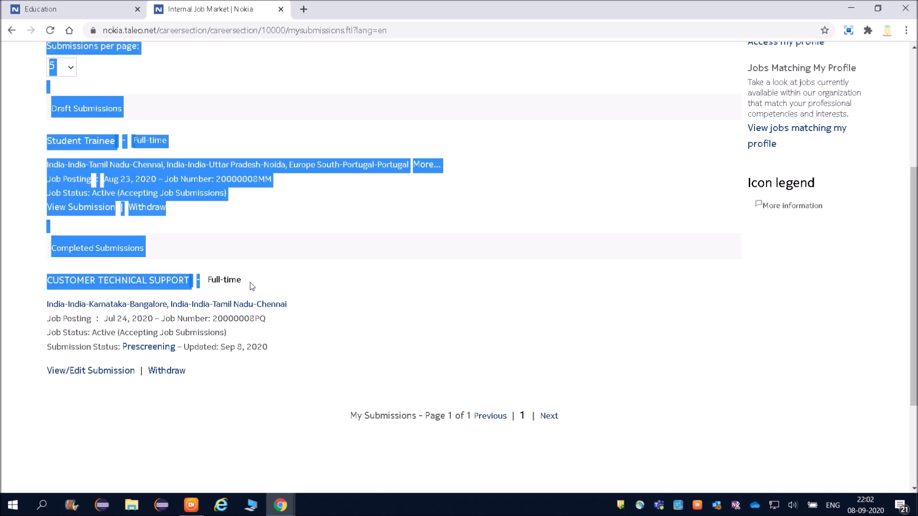
left_click(270, 280)
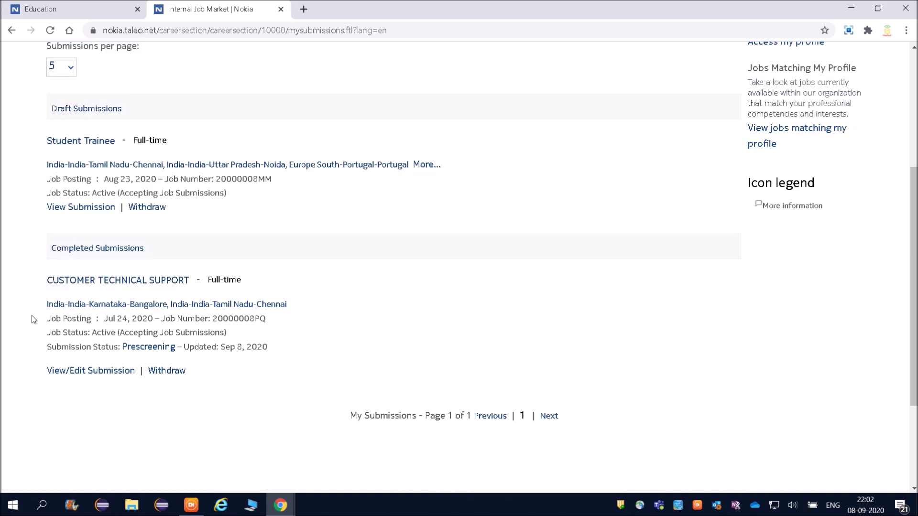
left_click_drag(42, 309, 287, 309)
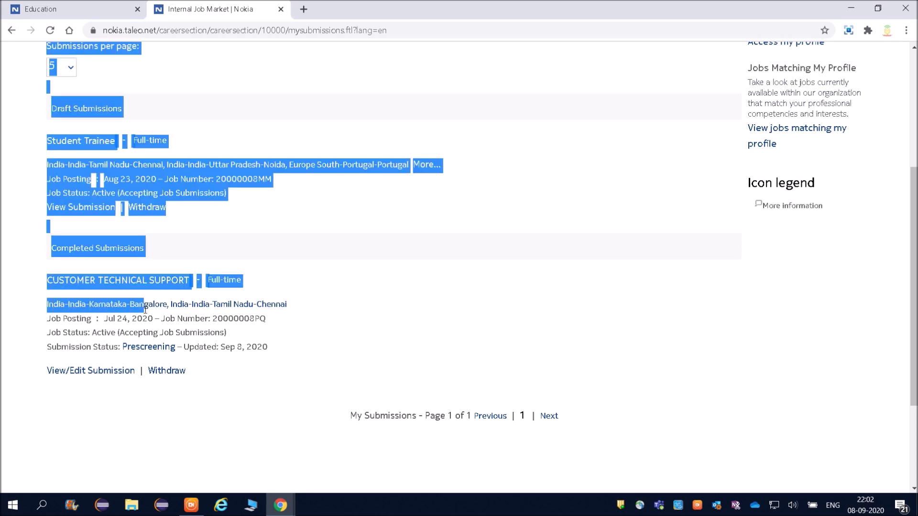
left_click(290, 315)
left_click_drag(47, 306, 221, 307)
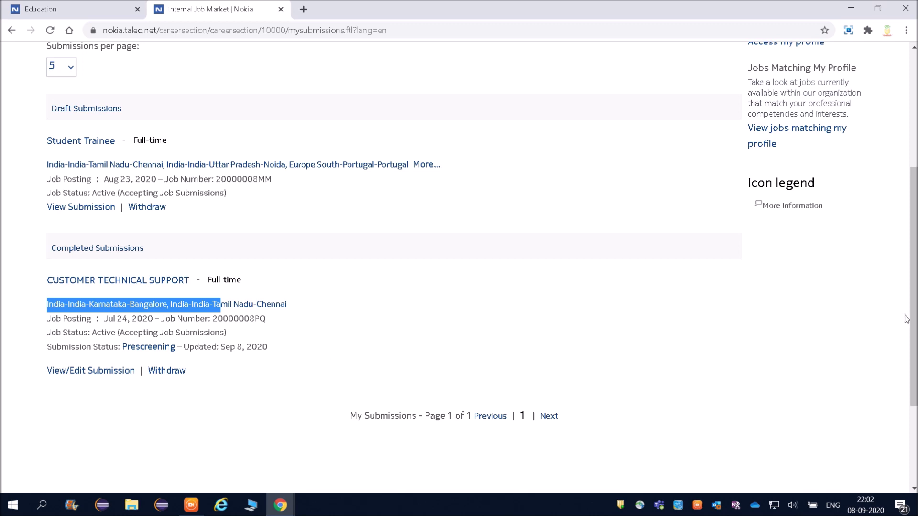
left_click_drag(105, 320, 150, 319)
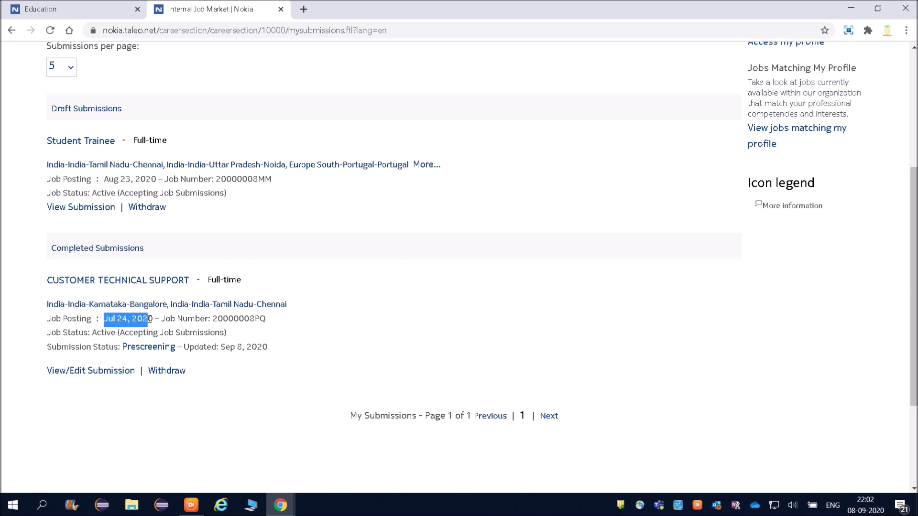
left_click(230, 383)
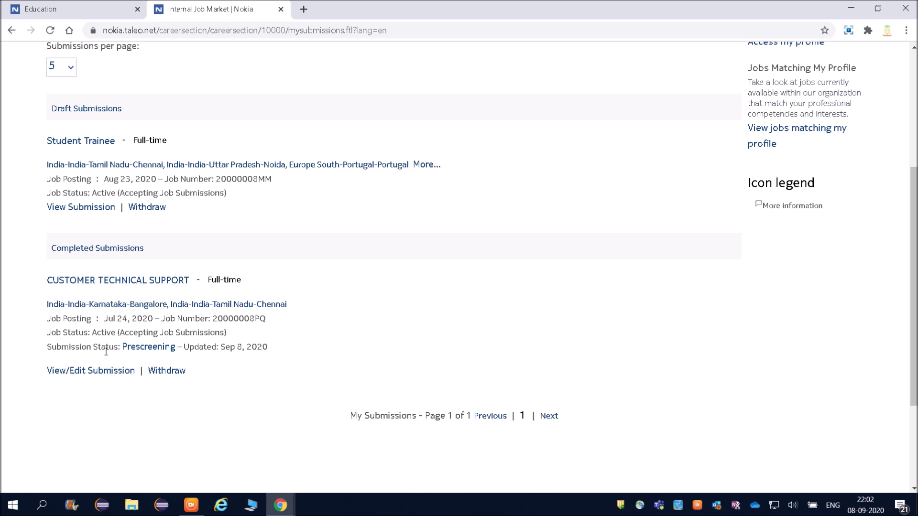
left_click_drag(40, 354, 106, 353)
left_click(202, 361)
Withdraw the CUSTOMER TECHNICAL SUPPORT submission and confirm with Yes.
left_click(162, 374)
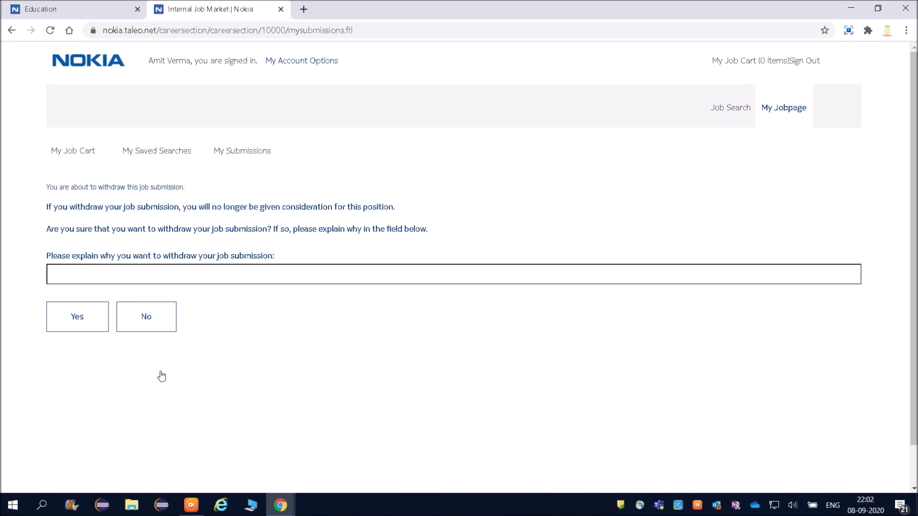
left_click(82, 320)
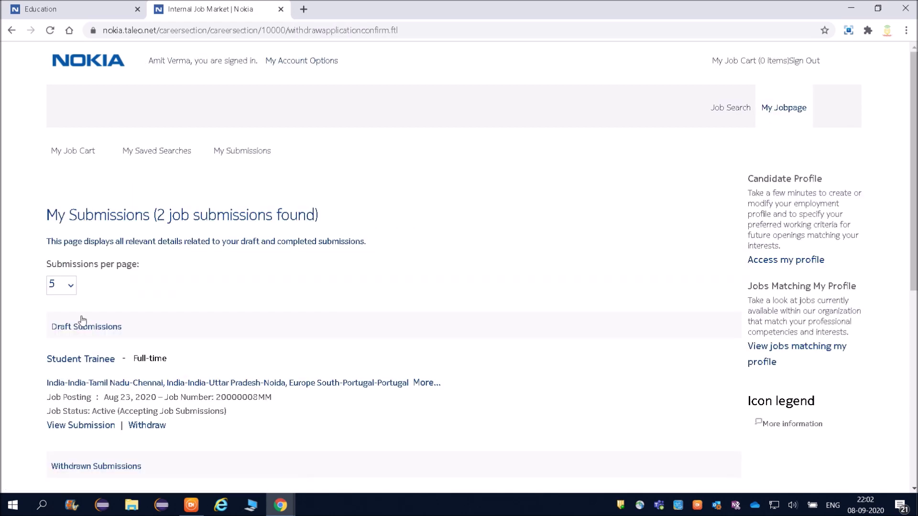
scroll(913, 286, "down", 3)
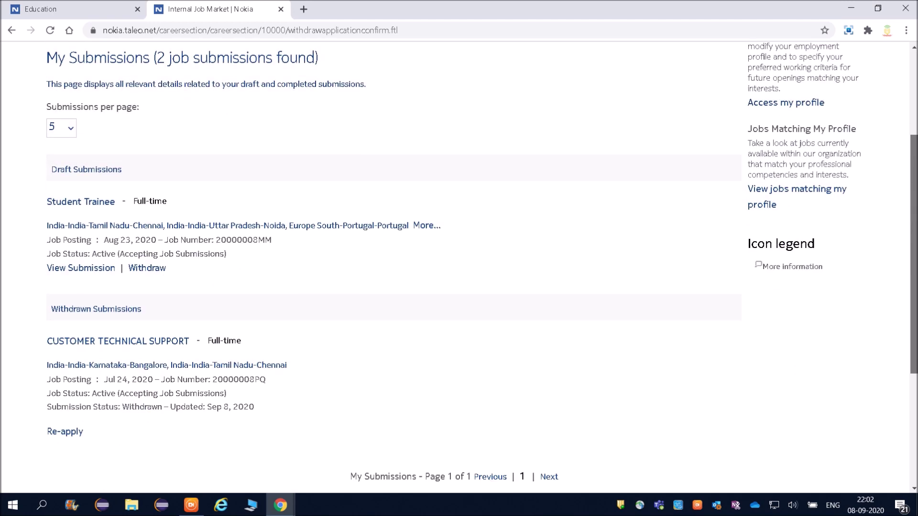
scroll(482, 268, "up", 3)
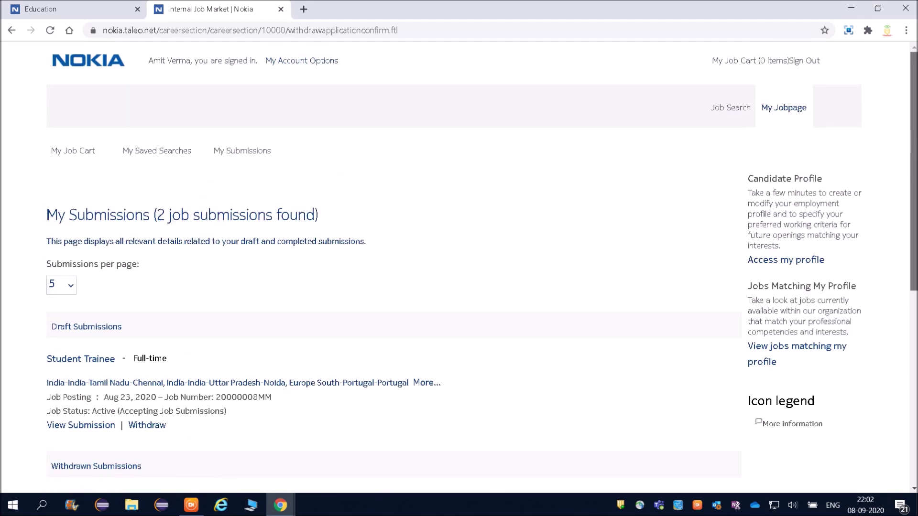